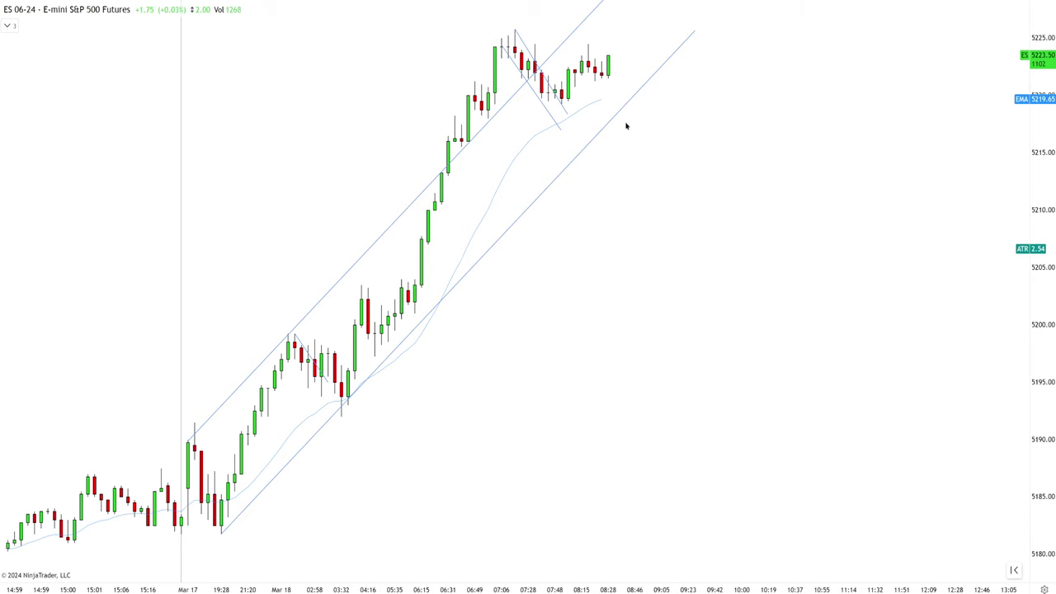
Scroll the ES 06-24 chart to the pullback low after the 08:34 peak
scroll(703, 139, down, 3)
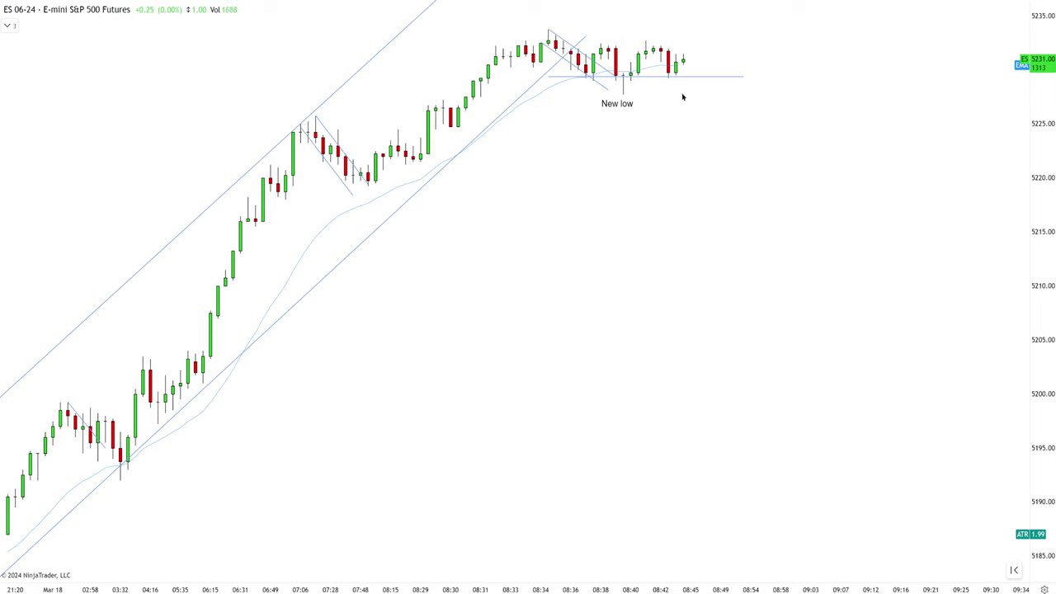
Pan to the latest bars, then try lowering the New low line and undo it
drag(682, 97, 655, 98)
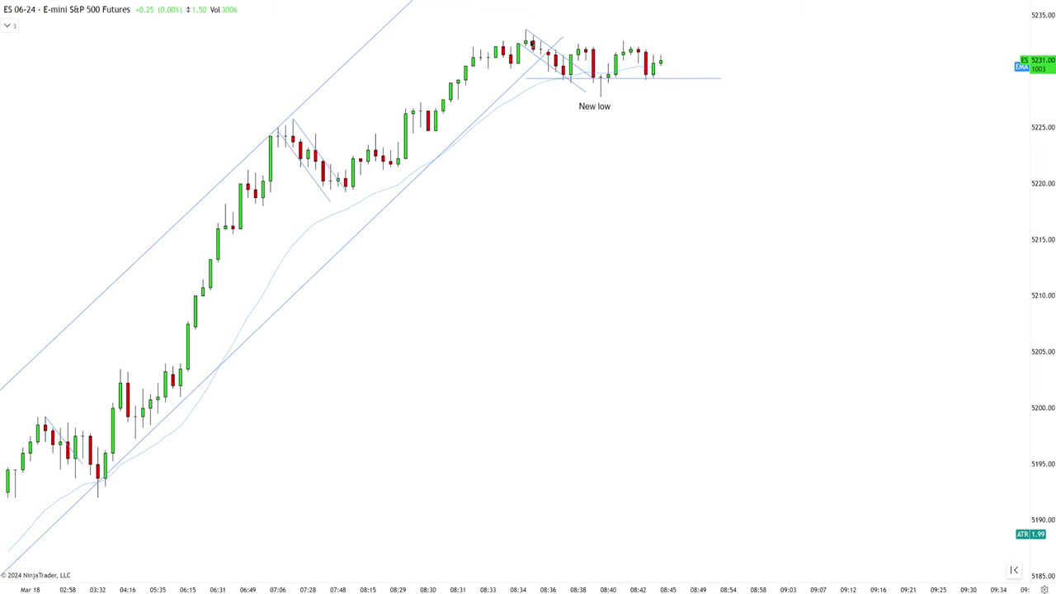
drag(657, 77, 658, 91)
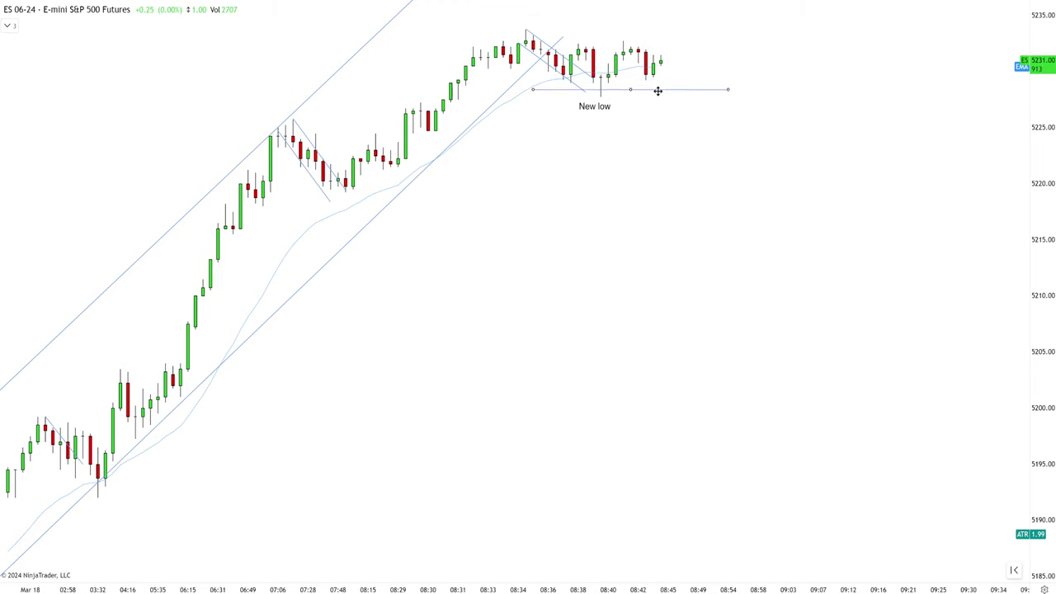
key(ctrl+z)
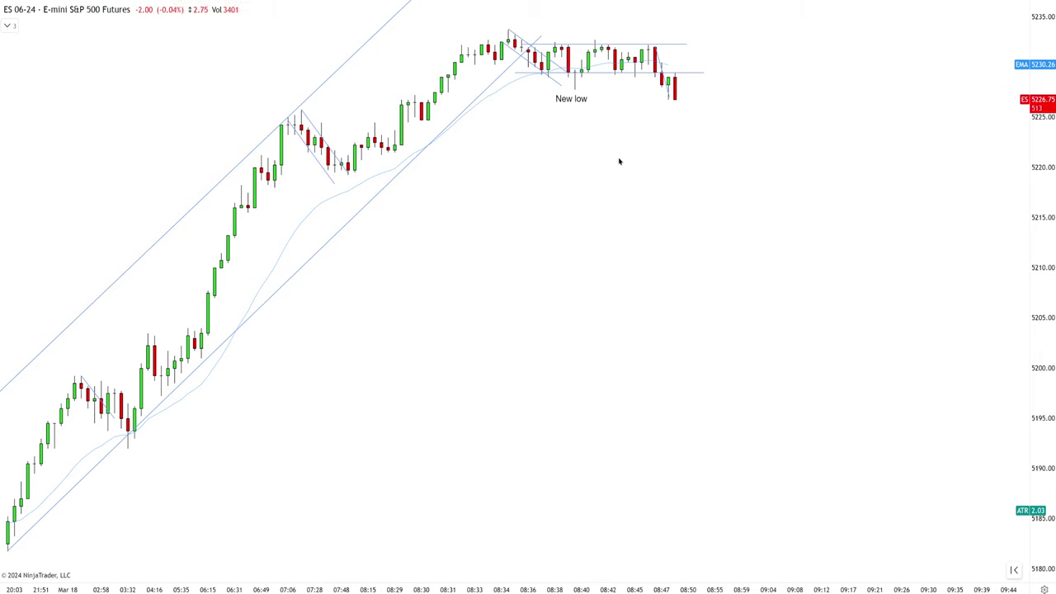
Scroll and pan the chart to bring the most recent range bars into view
scroll(619, 161, up, 2)
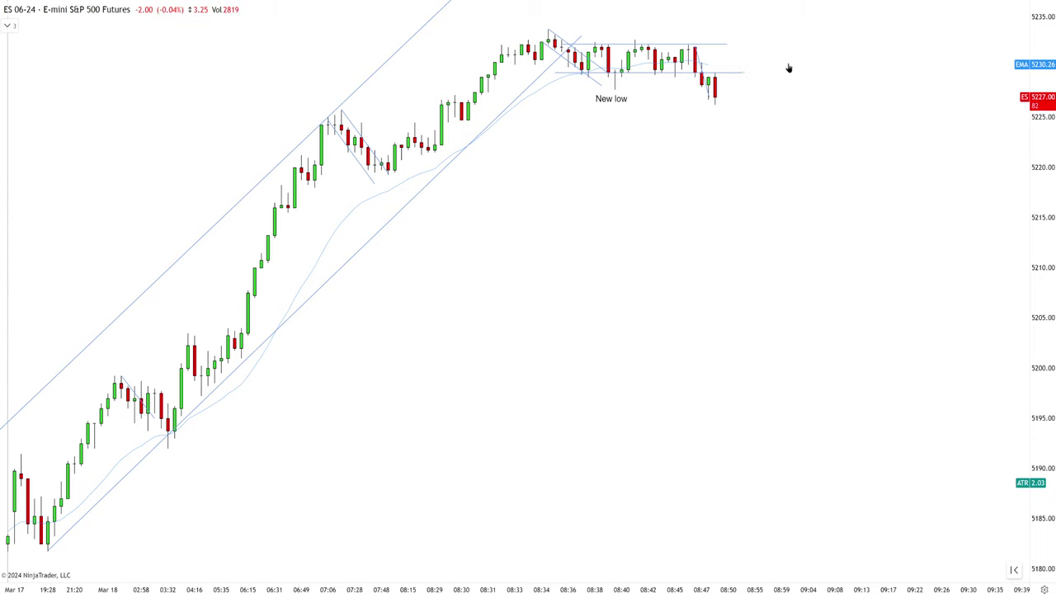
drag(789, 68, 613, 60)
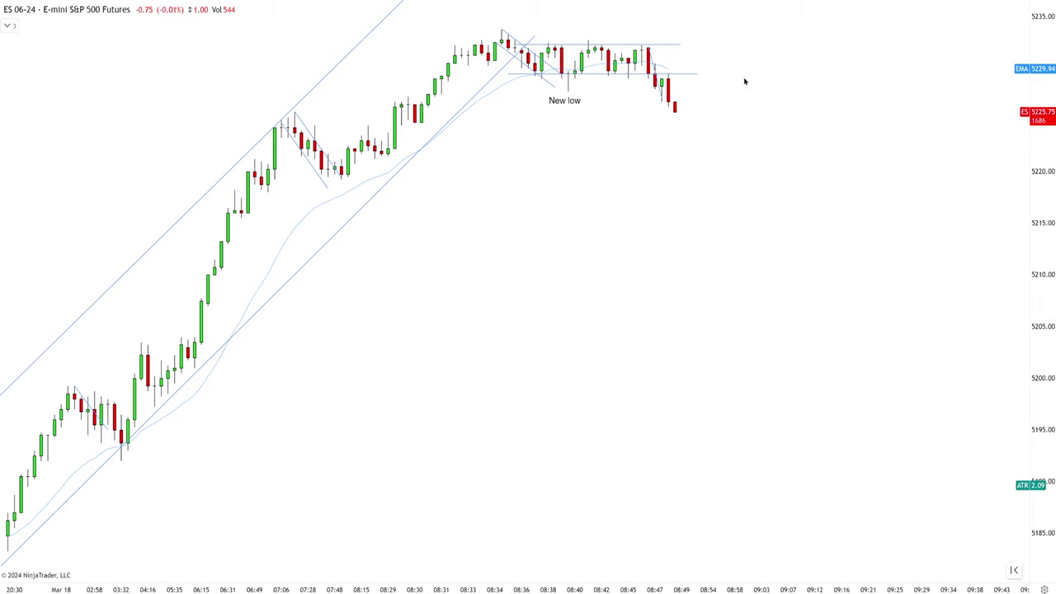
scroll(730, 84, down, 1)
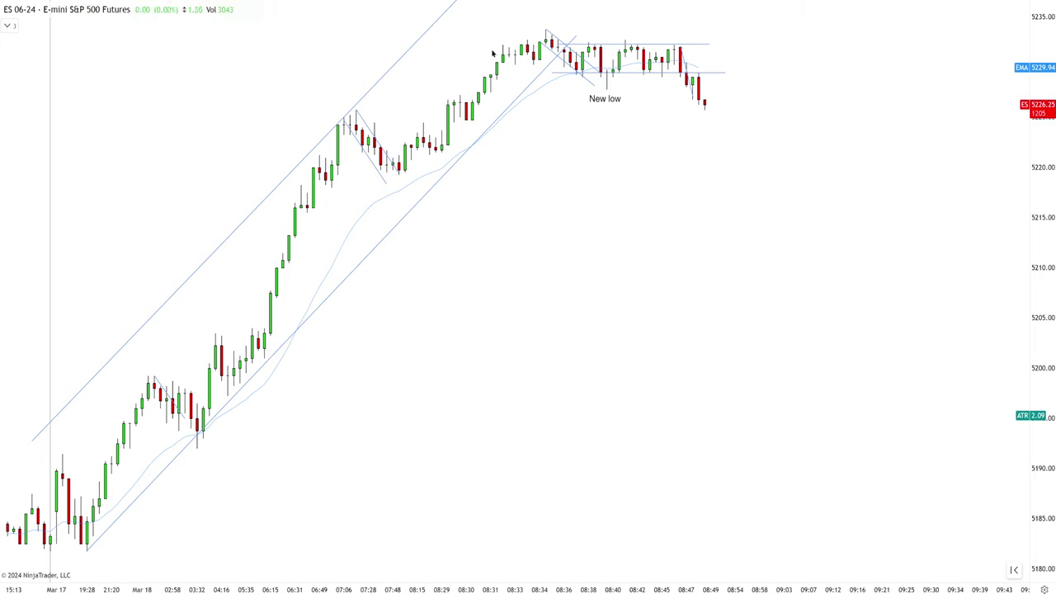
Scroll the chart across the pullback and the rally off the 09:00 low
scroll(622, 293, down, 2)
scroll(622, 293, down, 1)
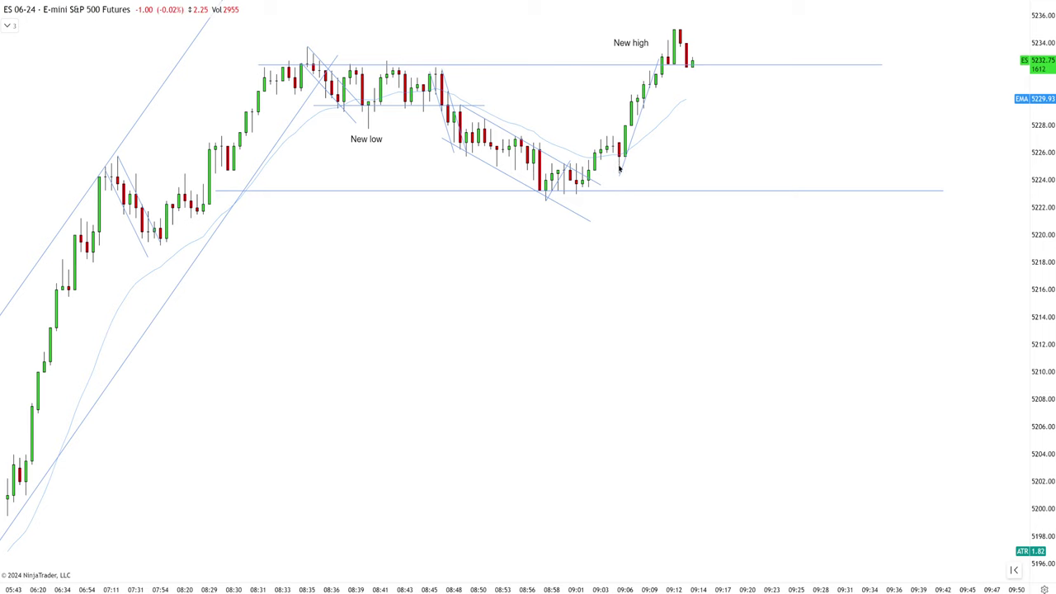
scroll(698, 140, down, 1)
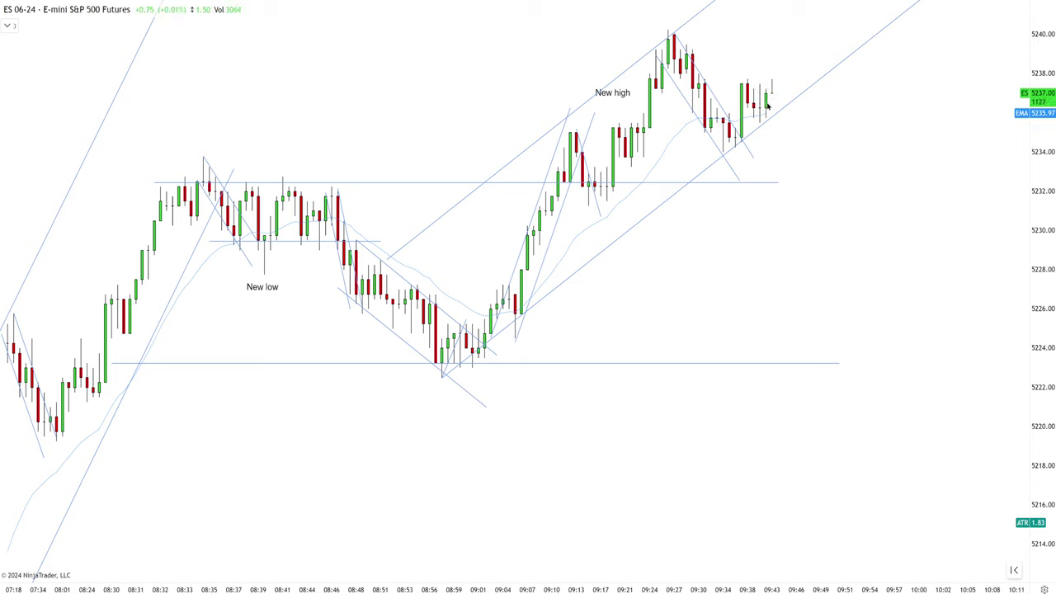
Nudge the rising trend channel slightly and scroll toward the decline from 10:02
mouse_move(695, 185)
mouse_down()
mouse_move(789, 229)
mouse_move(709, 281)
mouse_move(693, 181)
mouse_up()
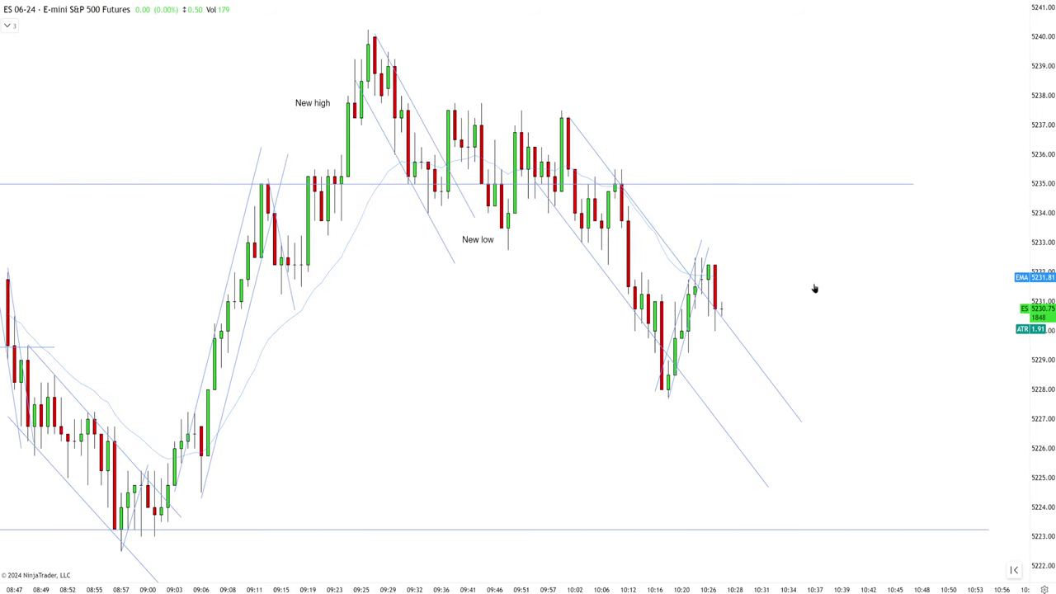
scroll(812, 289, down, 1)
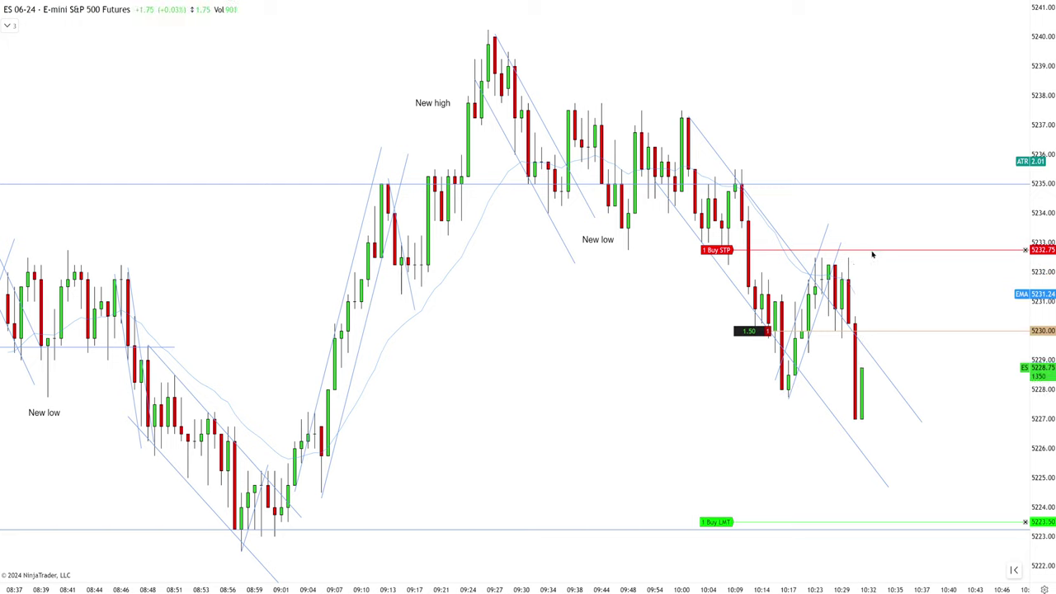
Lower the Buy STP working order from 5232.75 to 5230.00
drag(869, 250, 866, 332)
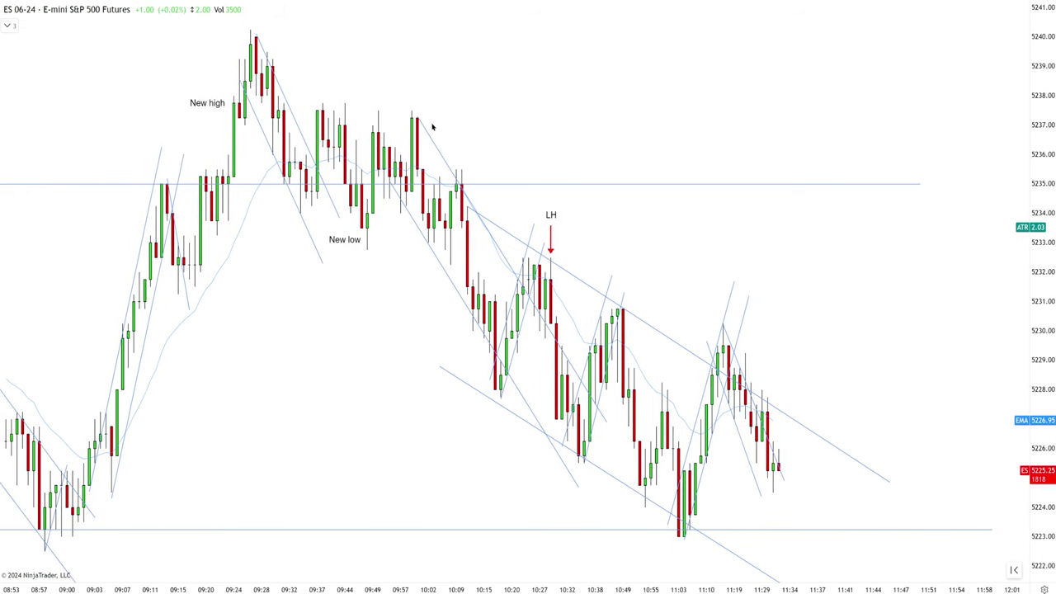
scroll(829, 359, down, 1)
scroll(840, 352, down, 1)
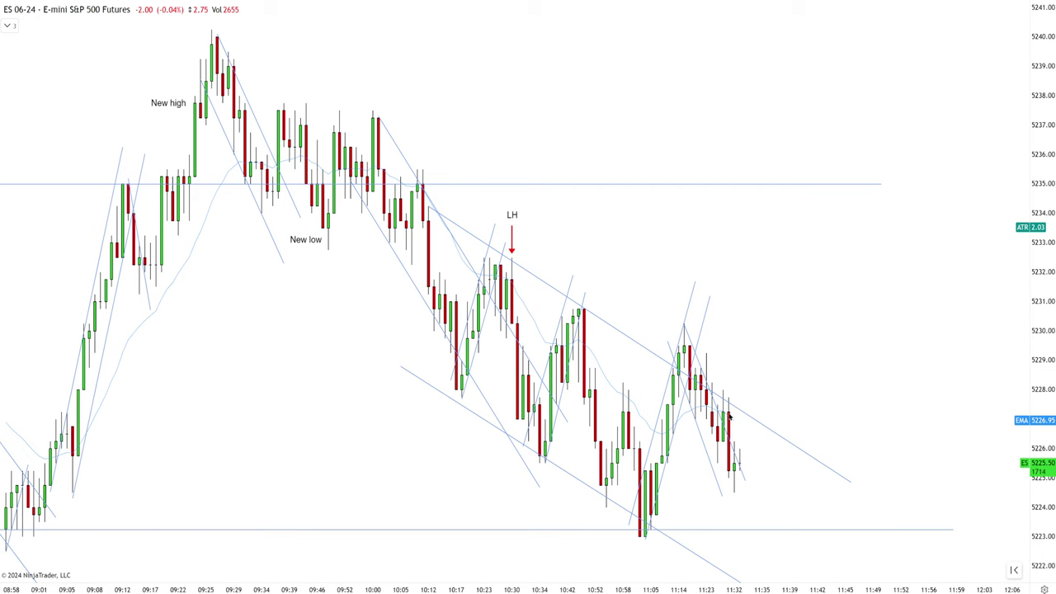
scroll(676, 246, up, 2)
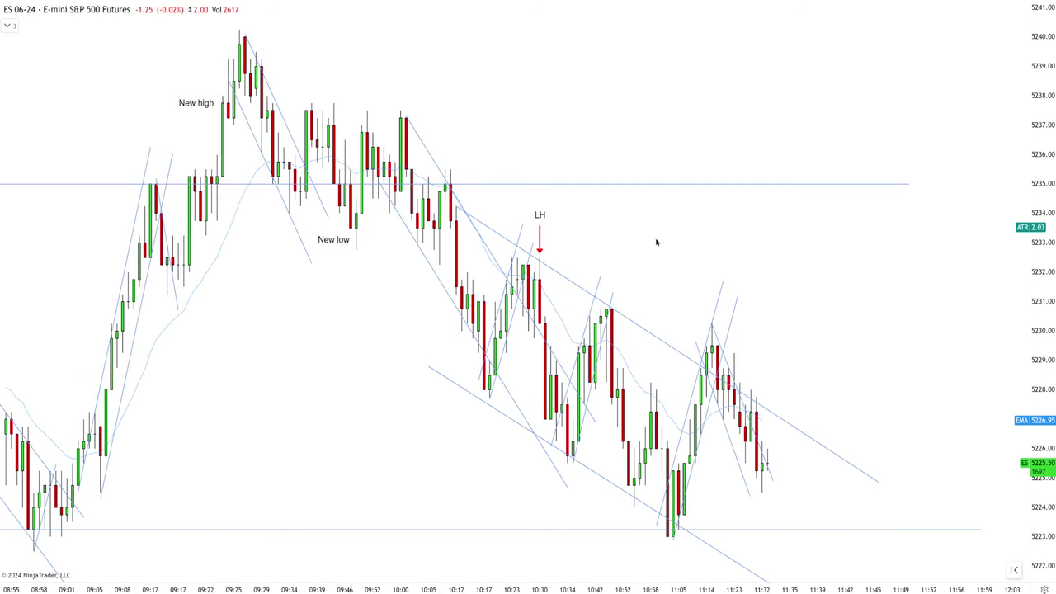
drag(240, 29, 426, 128)
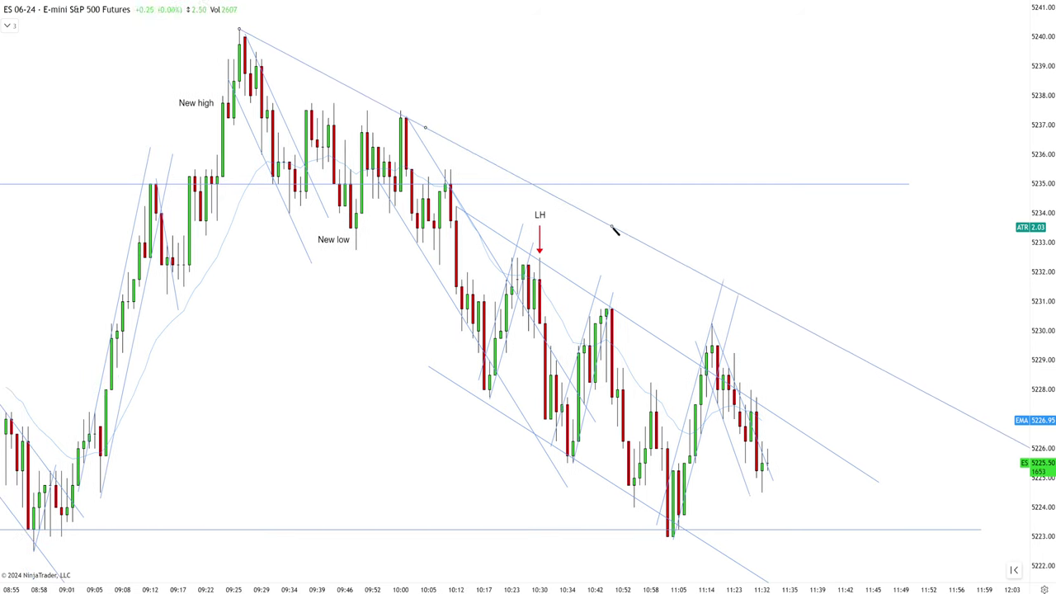
drag(589, 220, 547, 470)
click(547, 469)
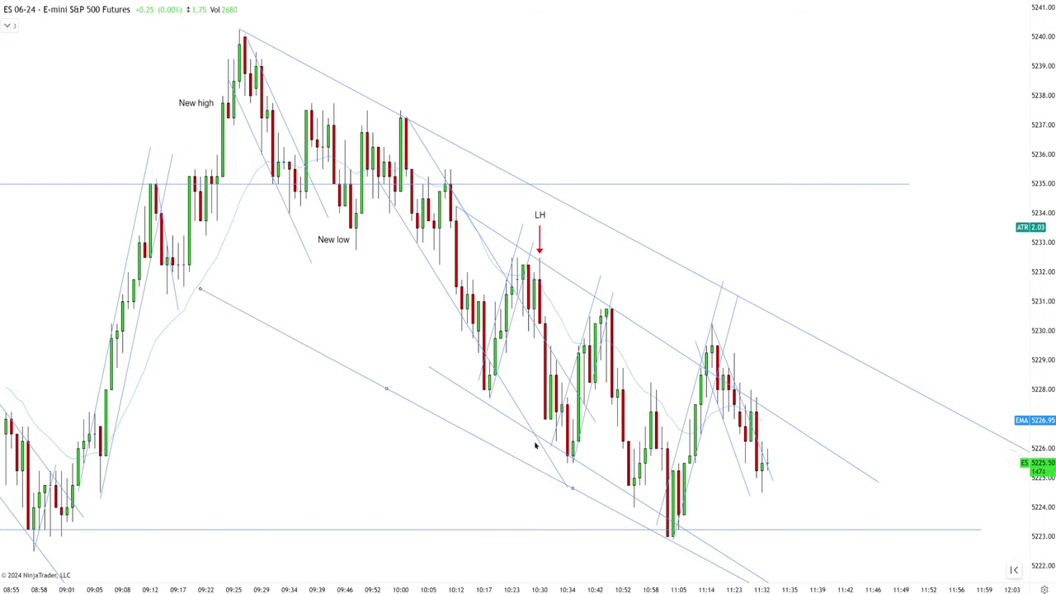
key(ctrl+z)
key(ctrl+z)
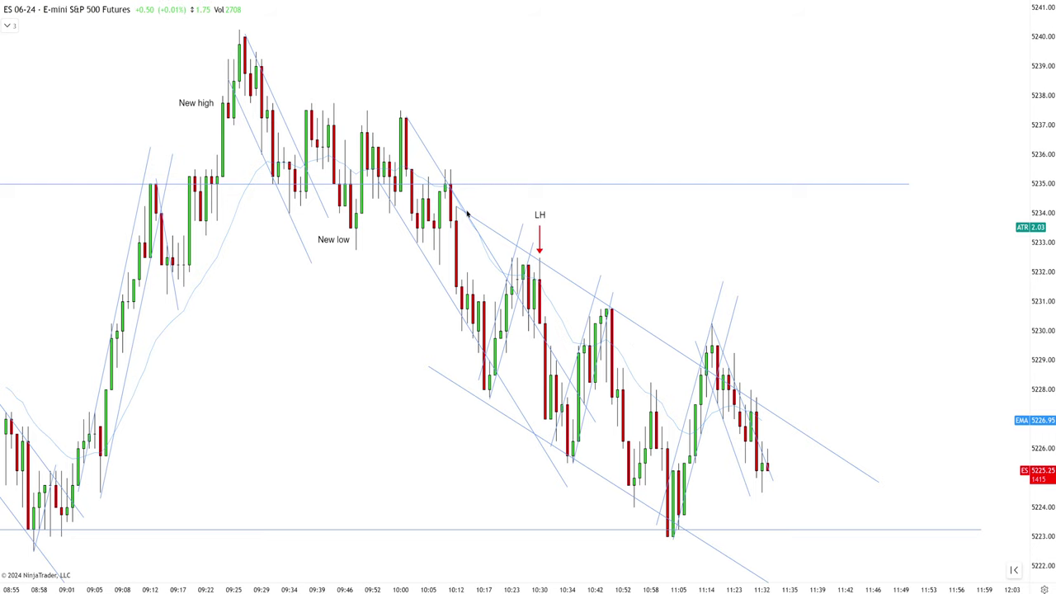
scroll(876, 370, down, 2)
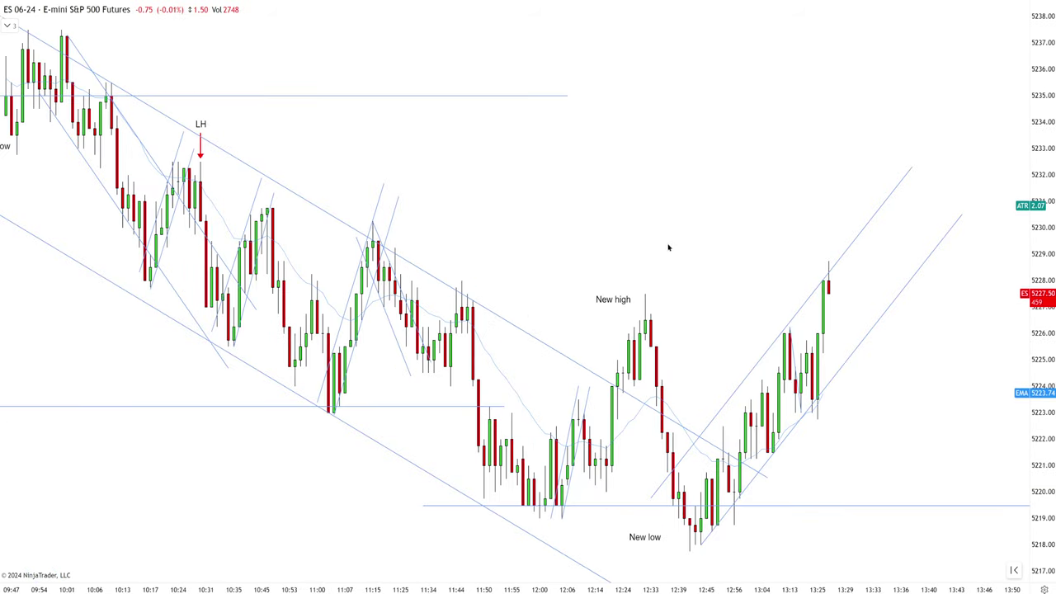
scroll(668, 247, up, 5)
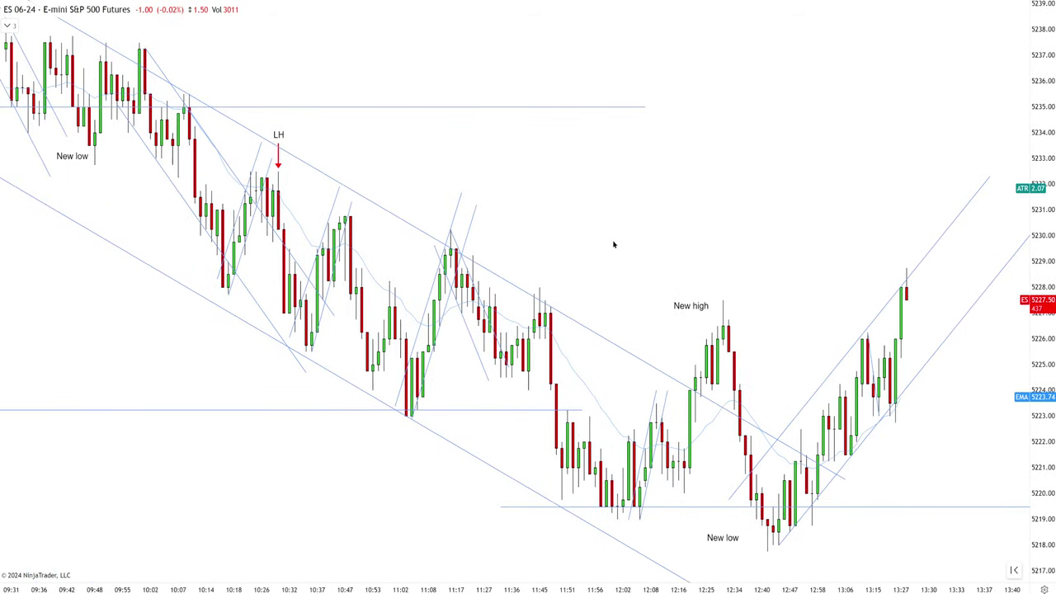
Zoom the chart out to span the full session through 15:42
scroll(613, 240, up, 6)
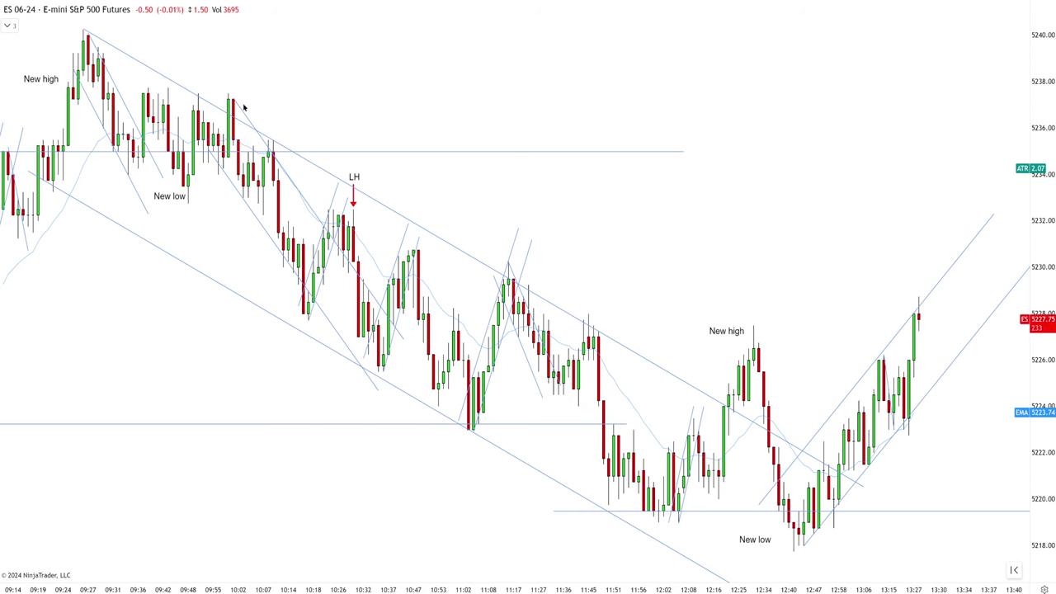
scroll(660, 330, down, 3)
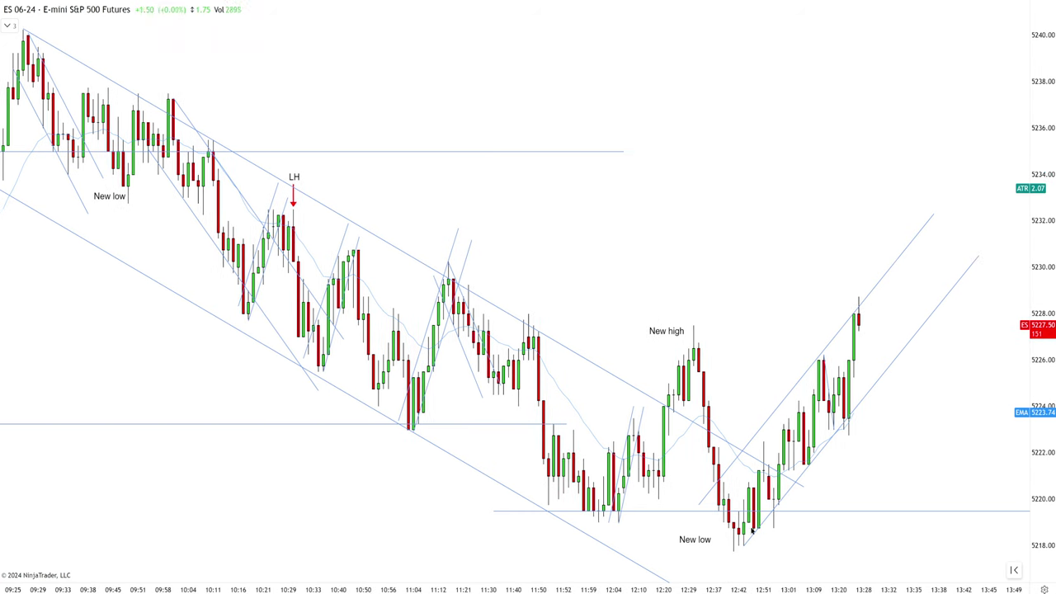
scroll(912, 436, down, 3)
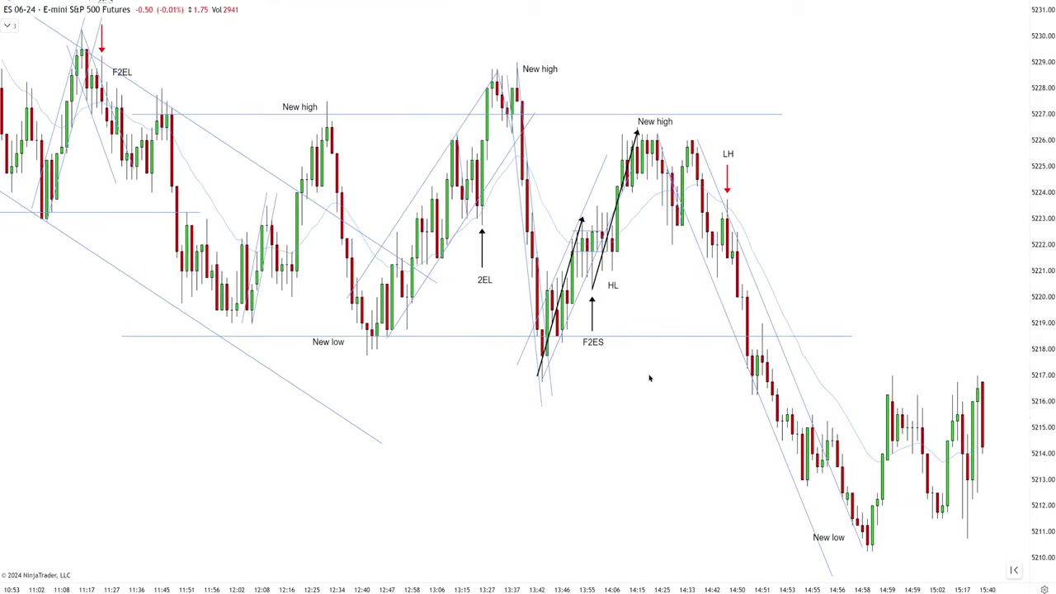
scroll(86, 287, down, 3)
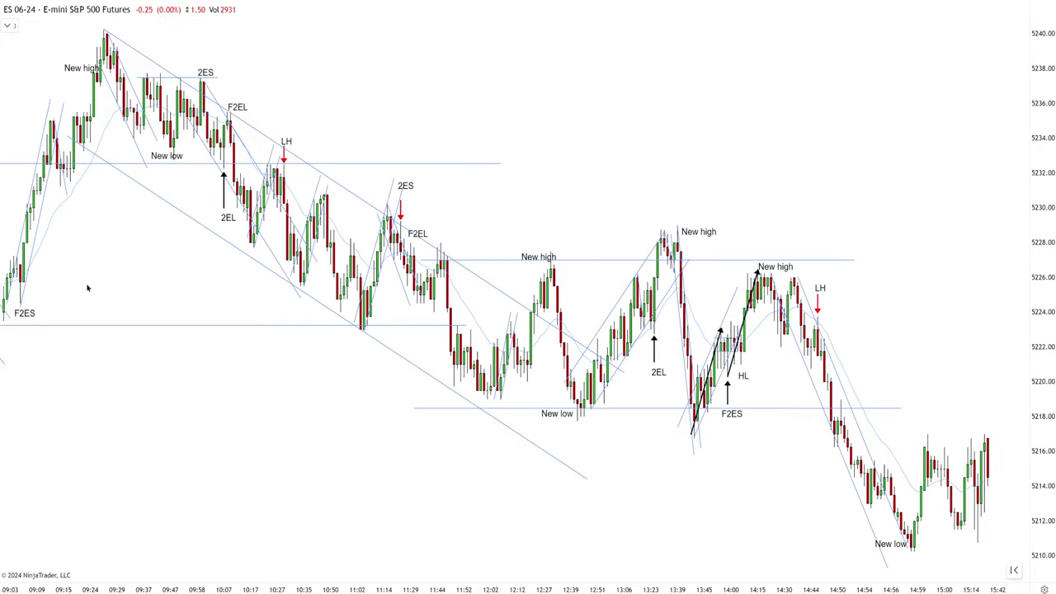
Zoom into the morning bars and pan so the chart shows 08:30 to 10:55
drag(86, 287, 460, 276)
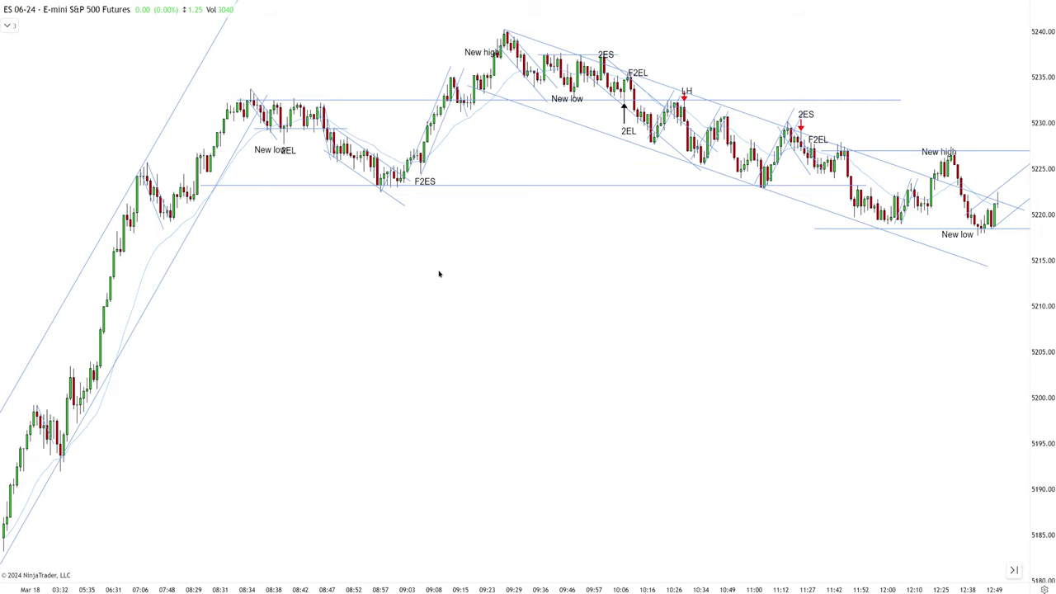
scroll(437, 280, up, 5)
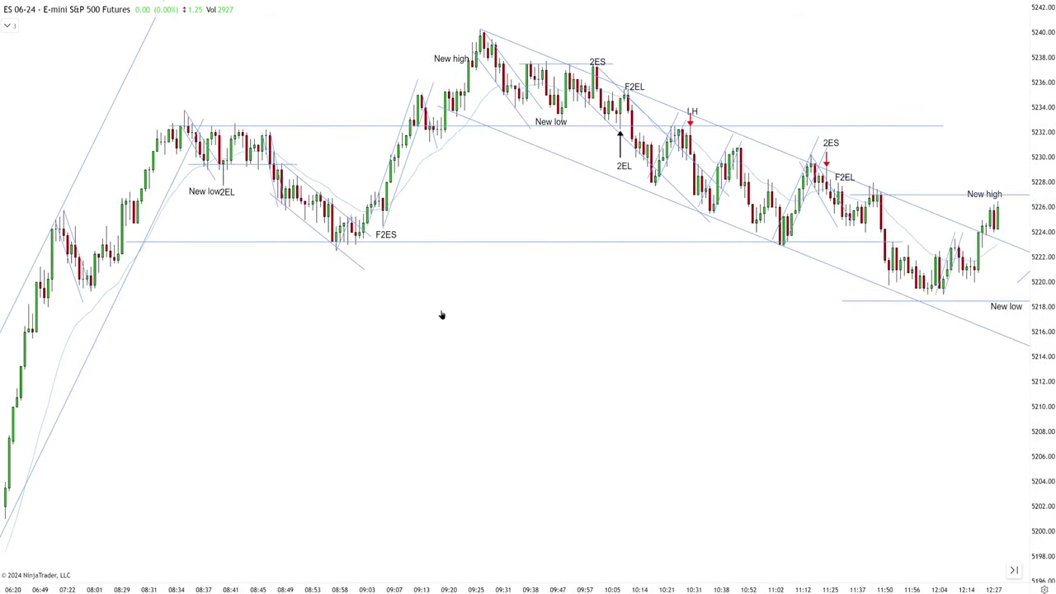
scroll(441, 315, down, 3)
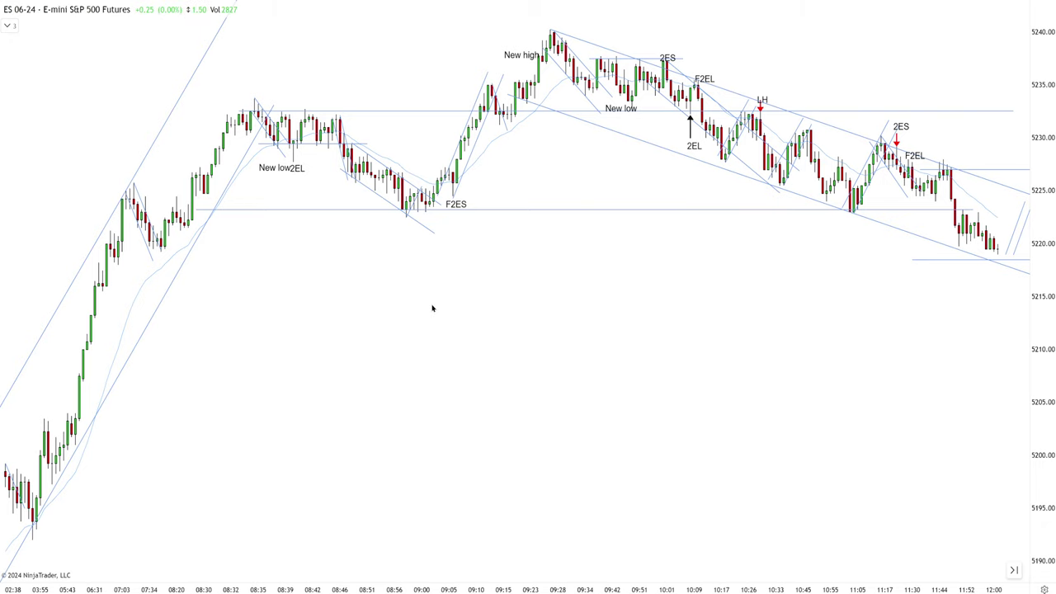
scroll(384, 346, up, 3)
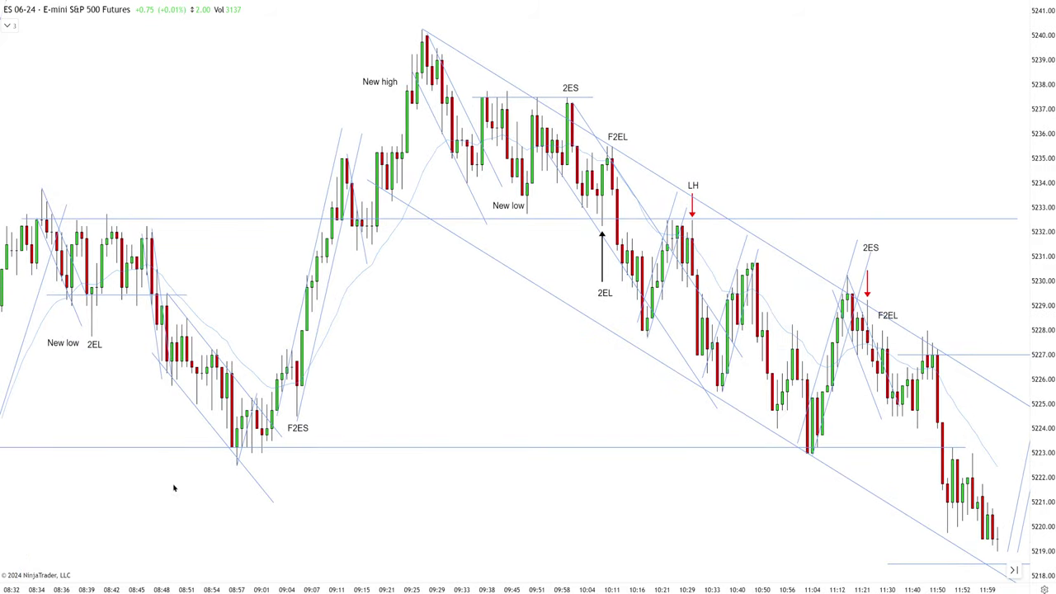
scroll(366, 432, down, 5)
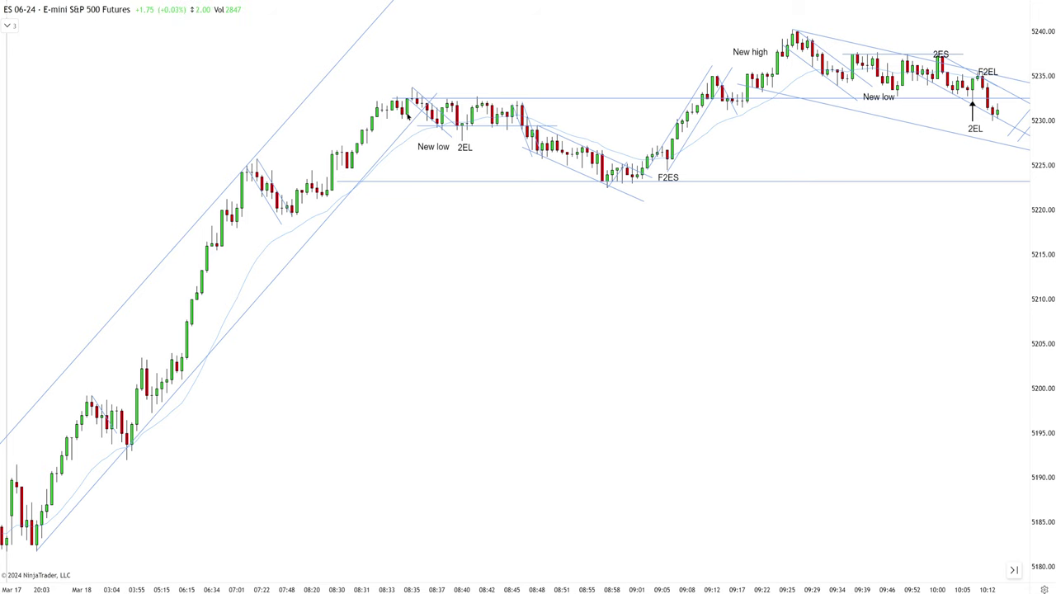
scroll(401, 124, up, 1)
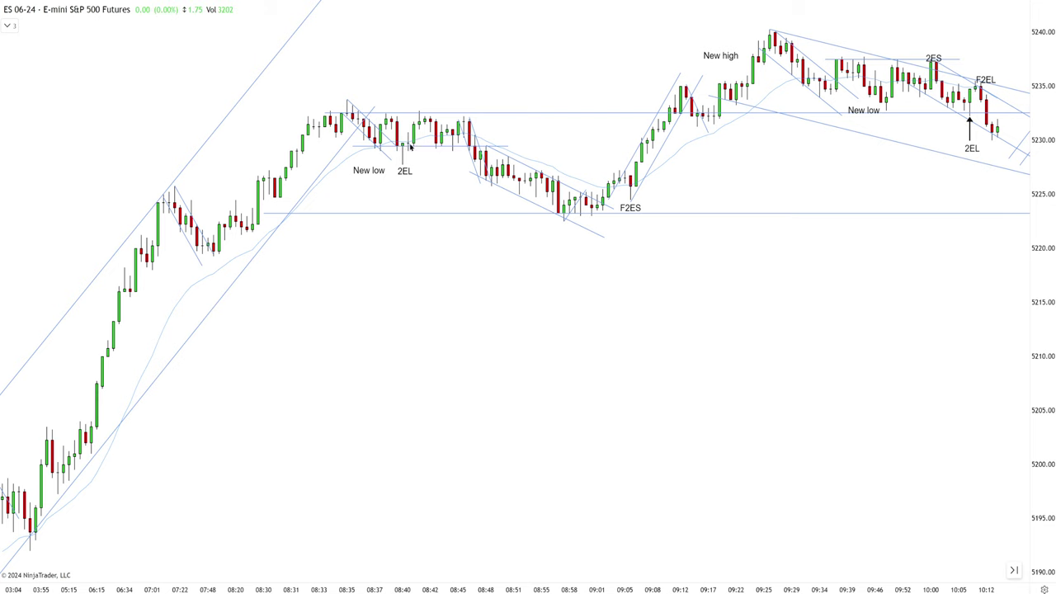
drag(408, 195, 469, 178)
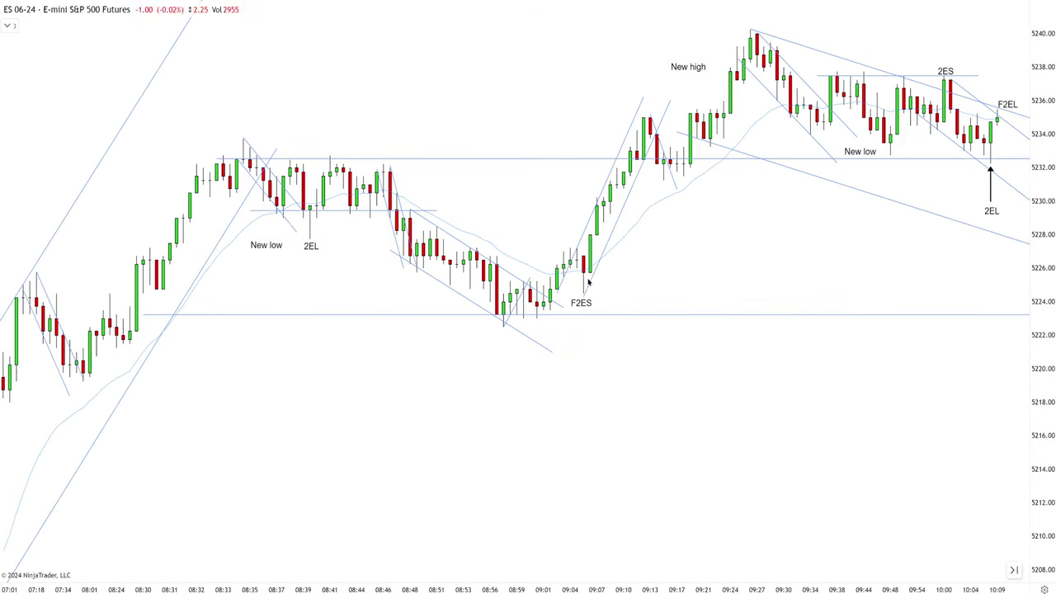
scroll(583, 302, up, 3)
scroll(676, 297, up, 3)
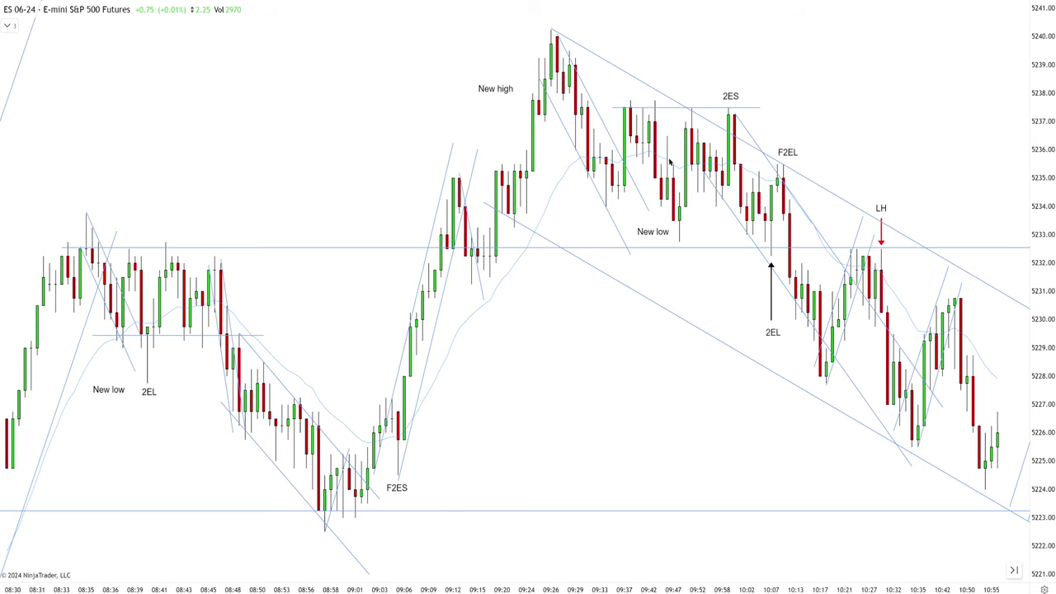
Scroll the chart forward past the 10:55 bars
scroll(857, 146, down, 3)
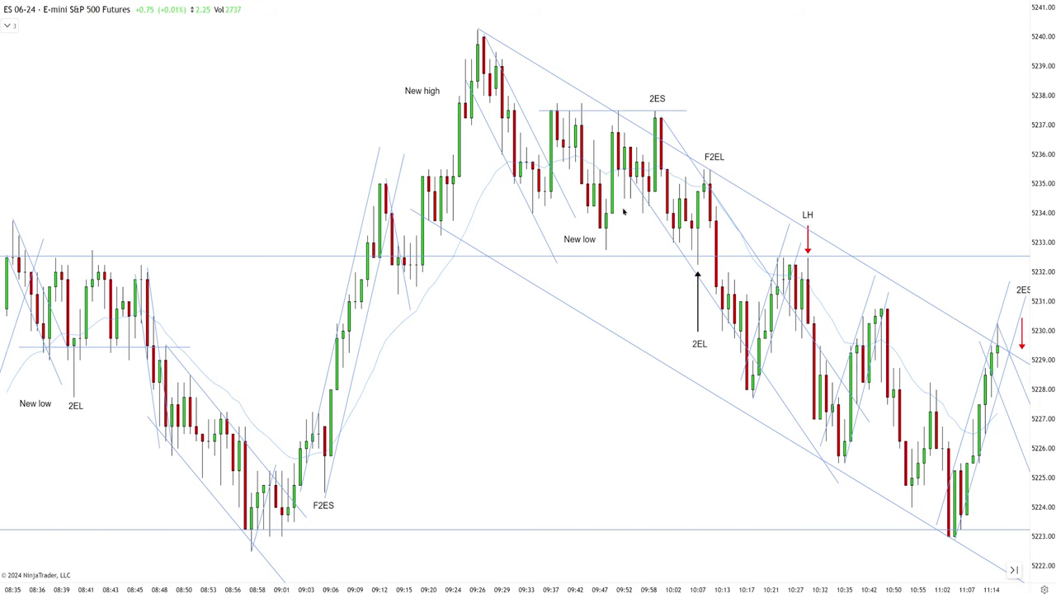
scroll(843, 174, down, 4)
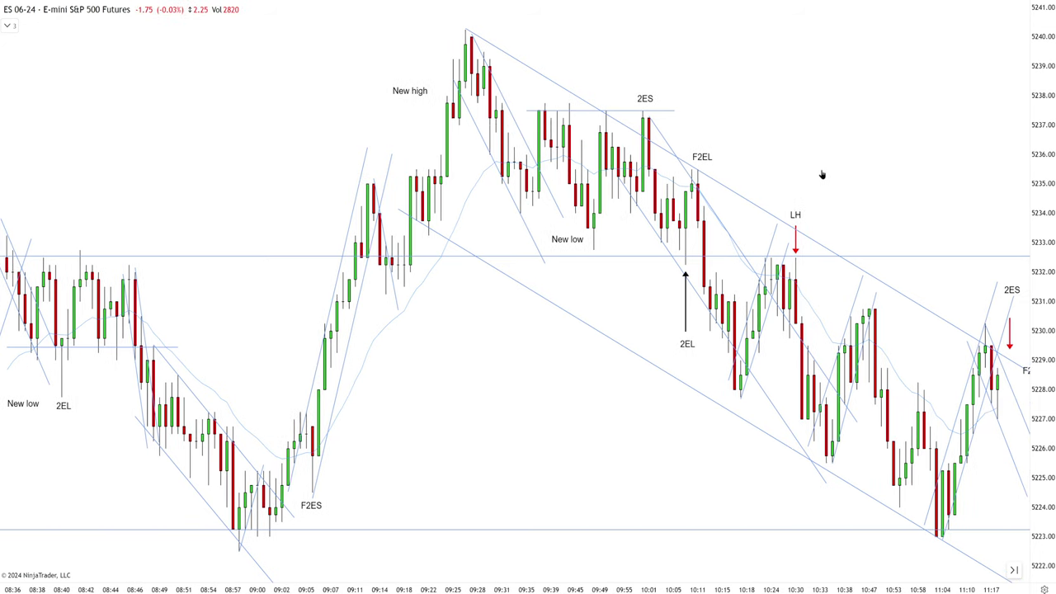
scroll(726, 165, down, 1)
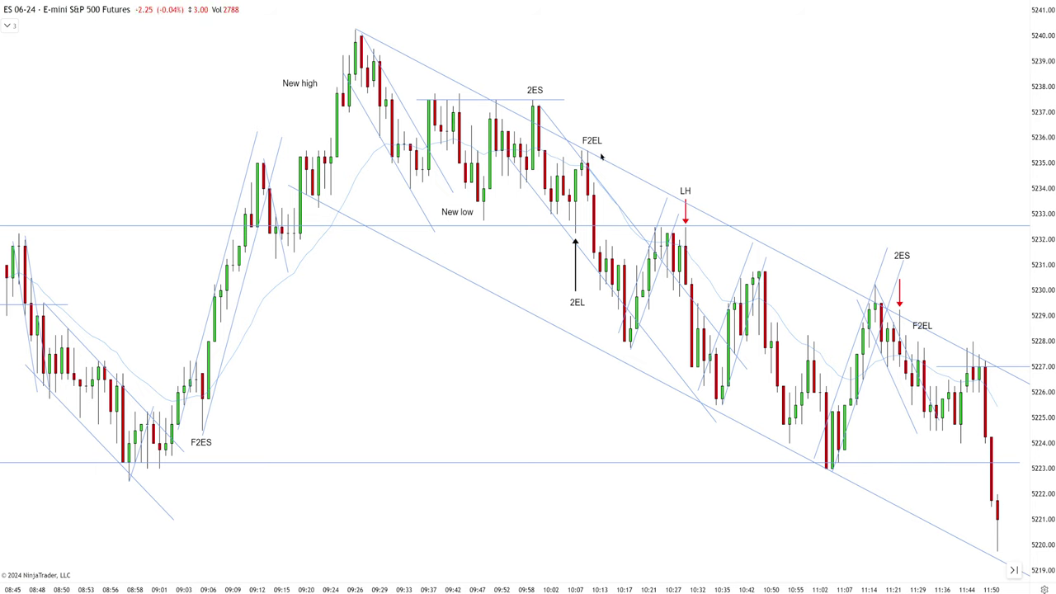
scroll(660, 153, down, 4)
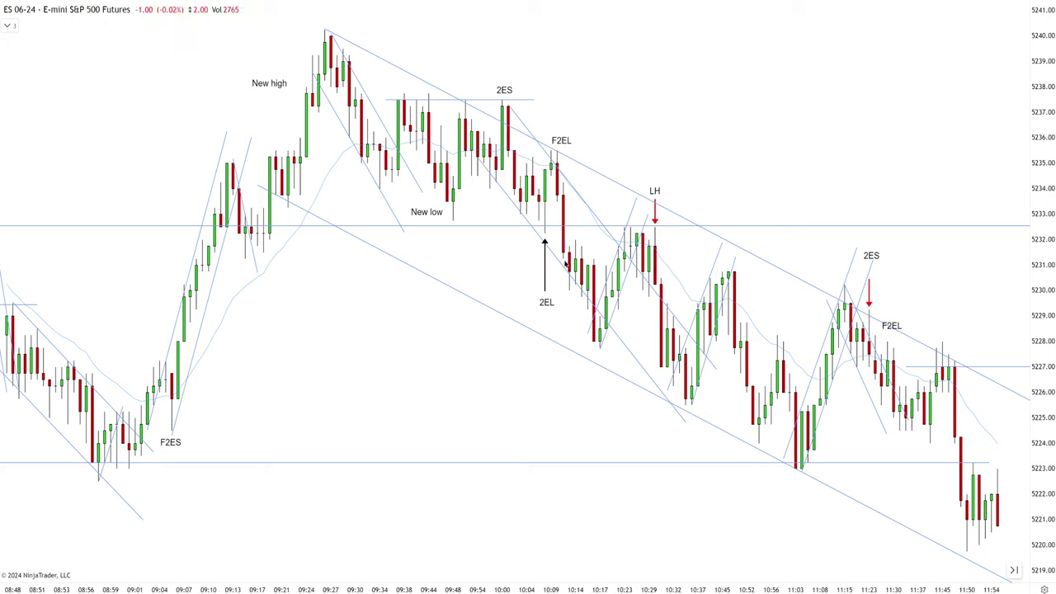
Raise the horizontal line to 5235 and pan to bars through 12:38
drag(493, 221, 518, 148)
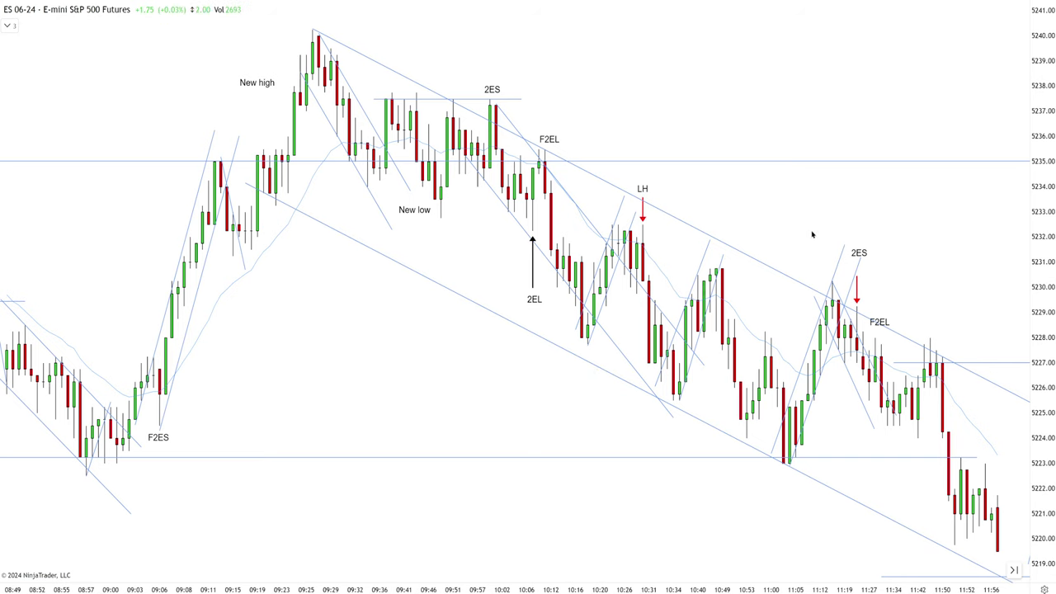
drag(782, 242, 759, 238)
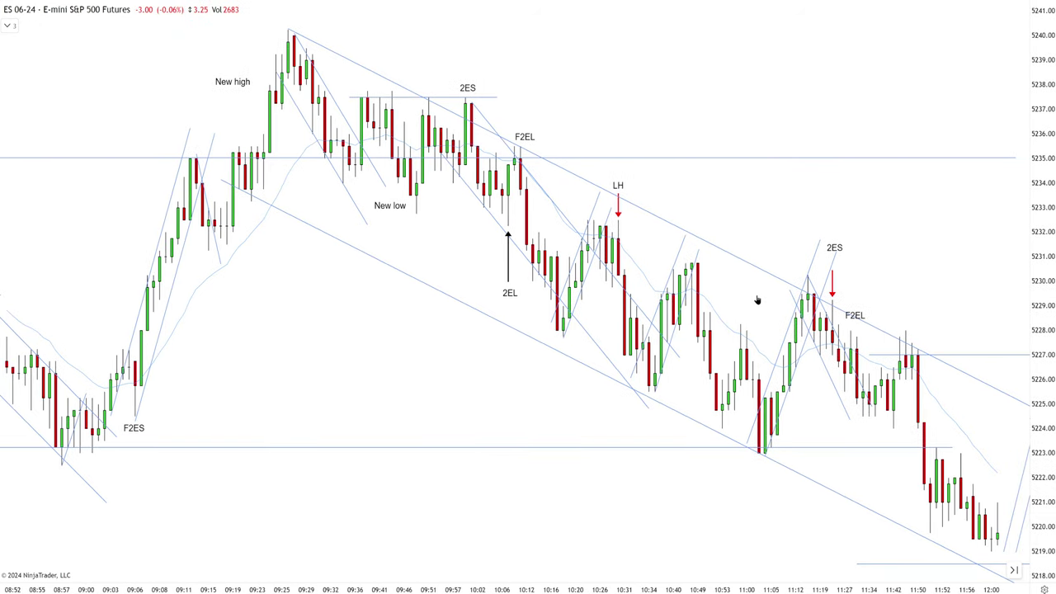
scroll(722, 295, right, 8)
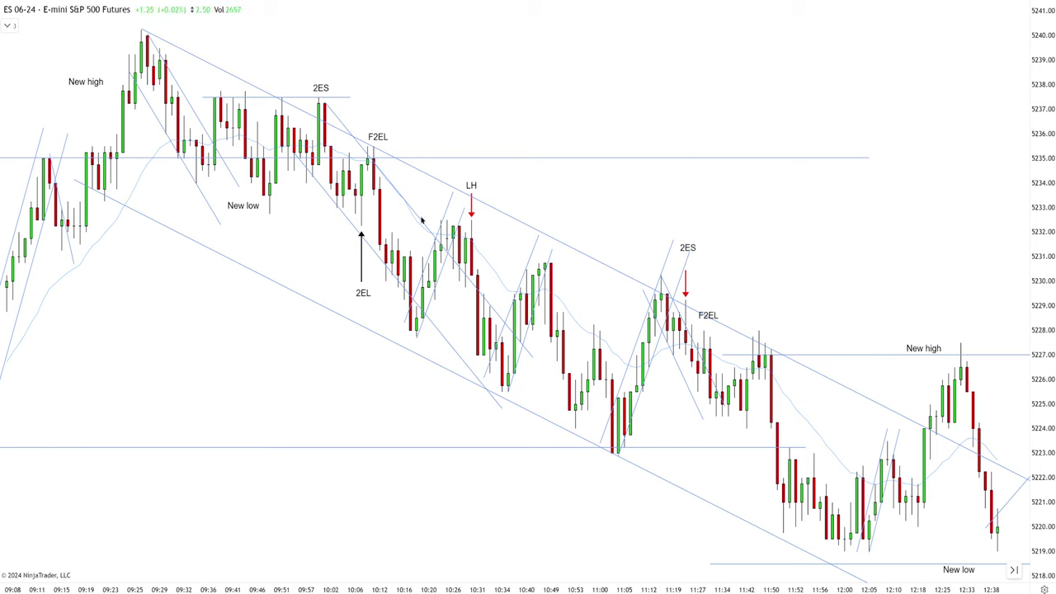
Draw a trend line from the F2EL bar and shift it parallel, just above the channel's lower boundary
click(379, 176)
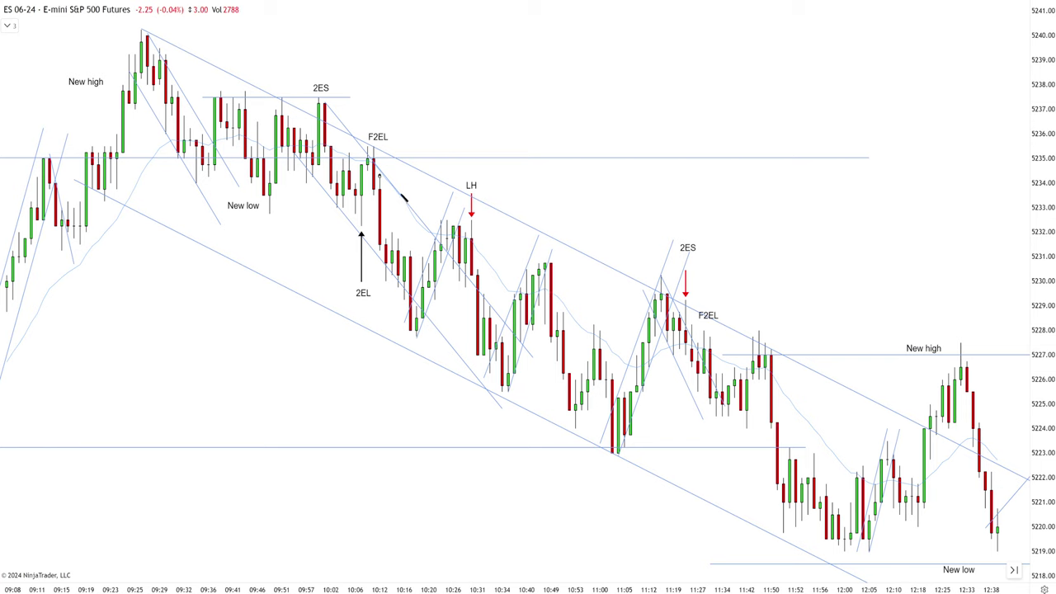
click(792, 392)
click(619, 300)
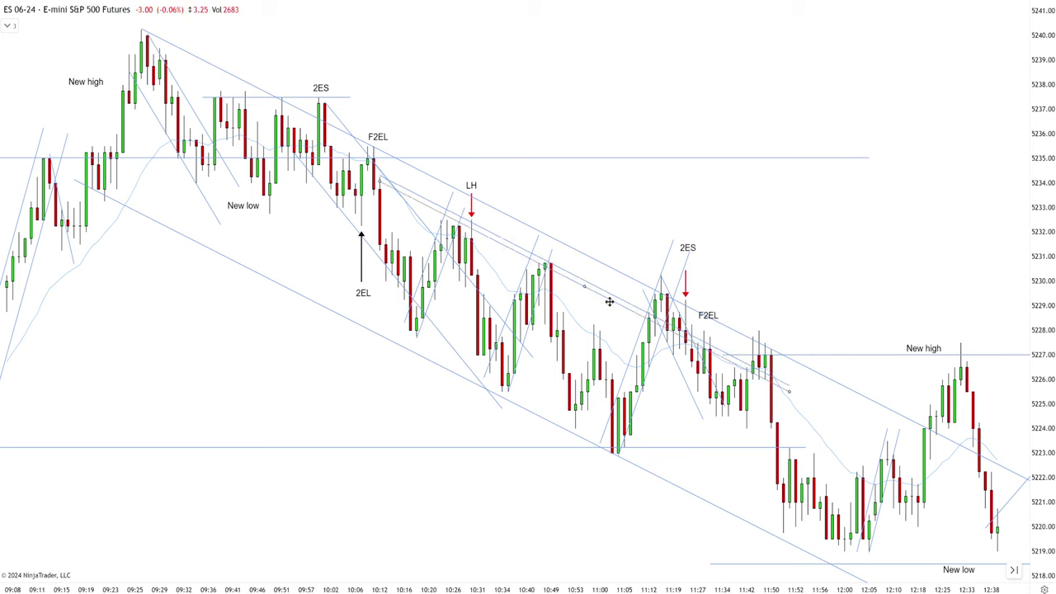
drag(618, 300, 579, 418)
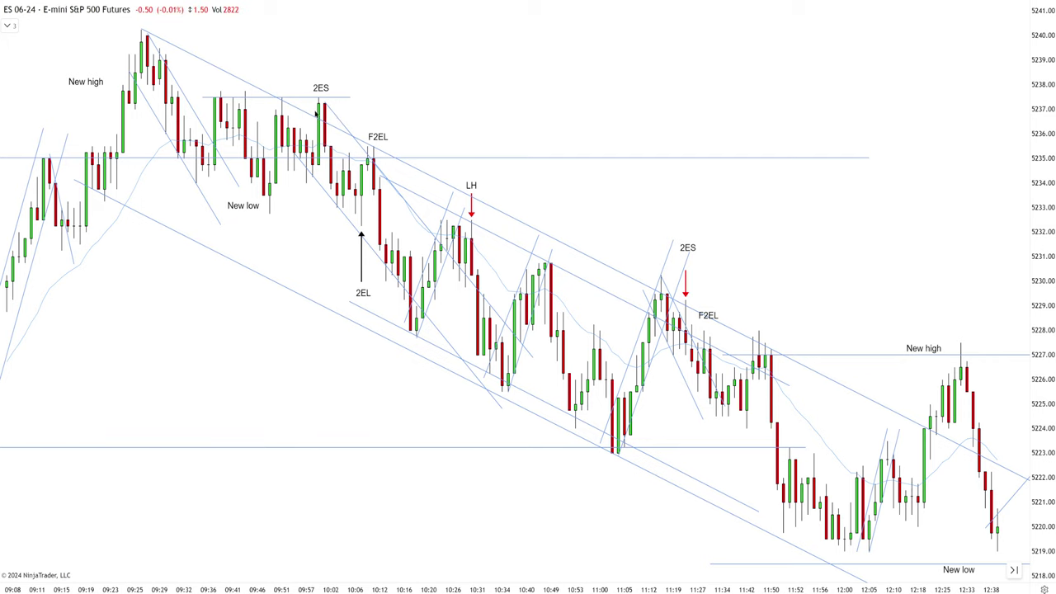
scroll(750, 259, right, 3)
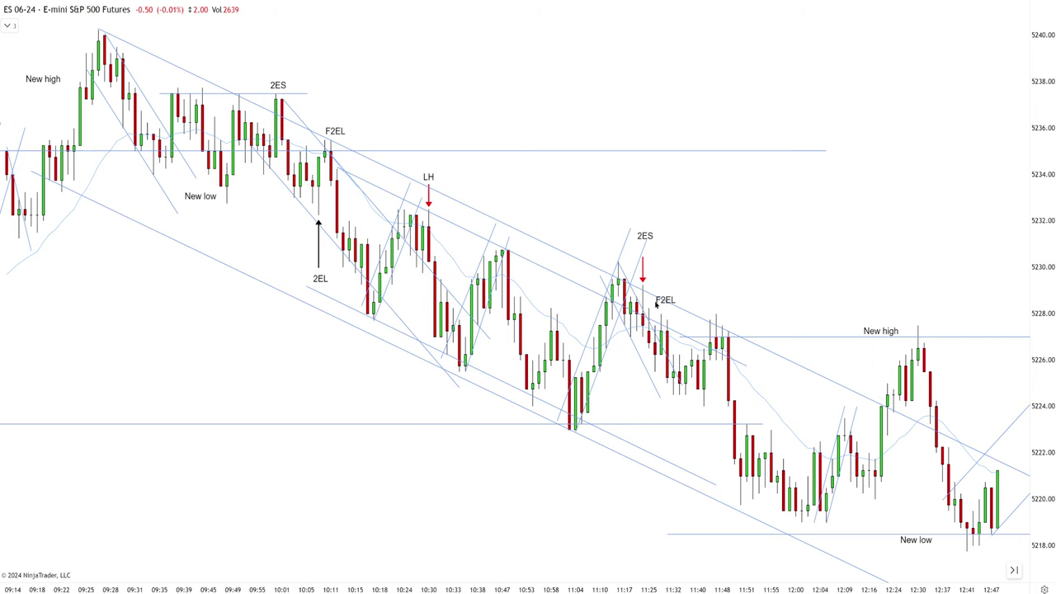
scroll(759, 297, down, 3)
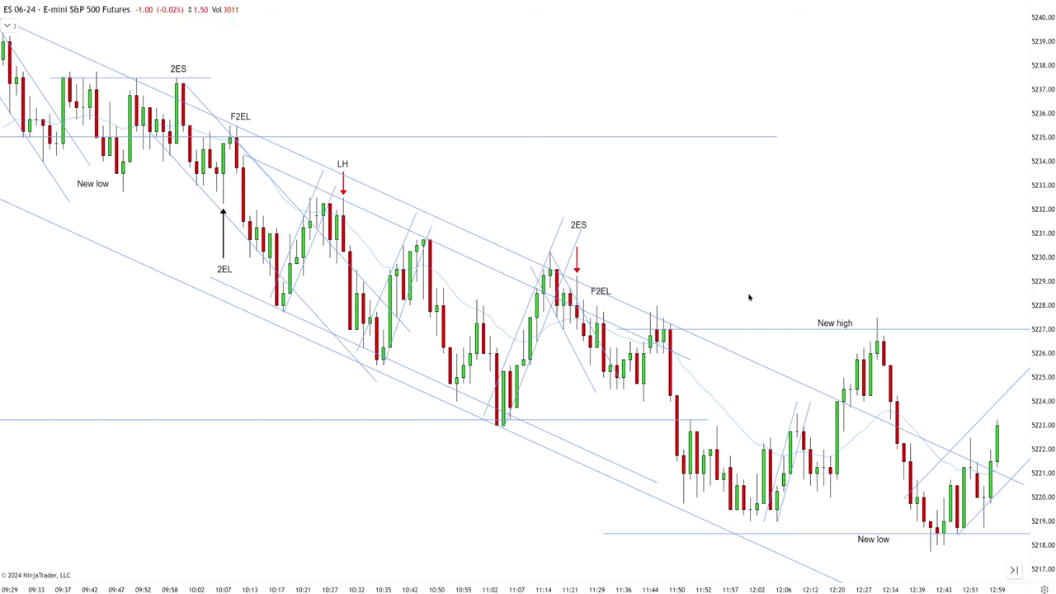
Pan forward past 13:13 and 14:07 to bars ending at 14:51
drag(775, 285, 674, 296)
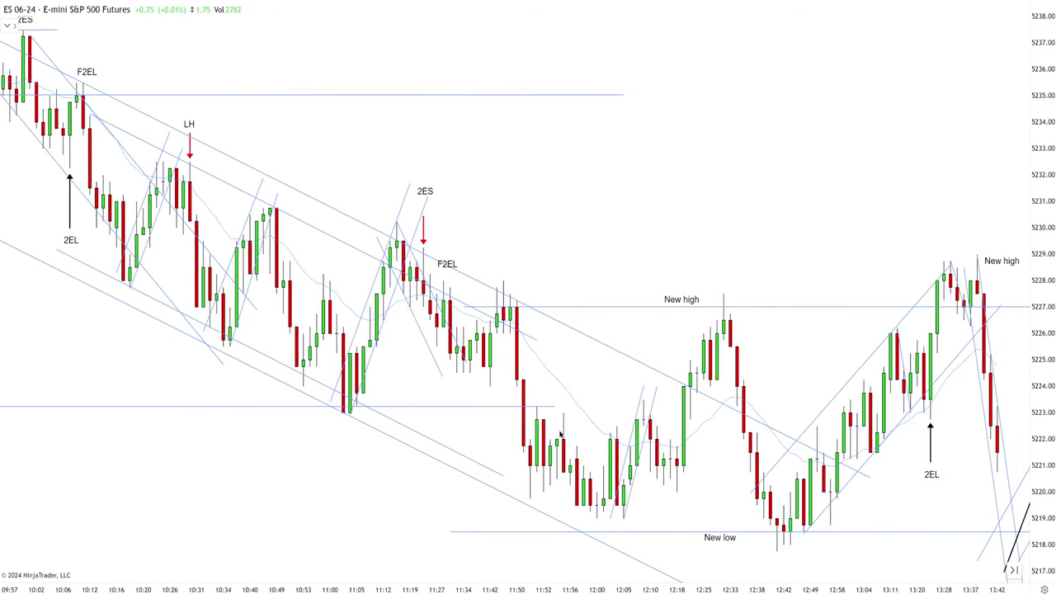
scroll(534, 412, down, 2)
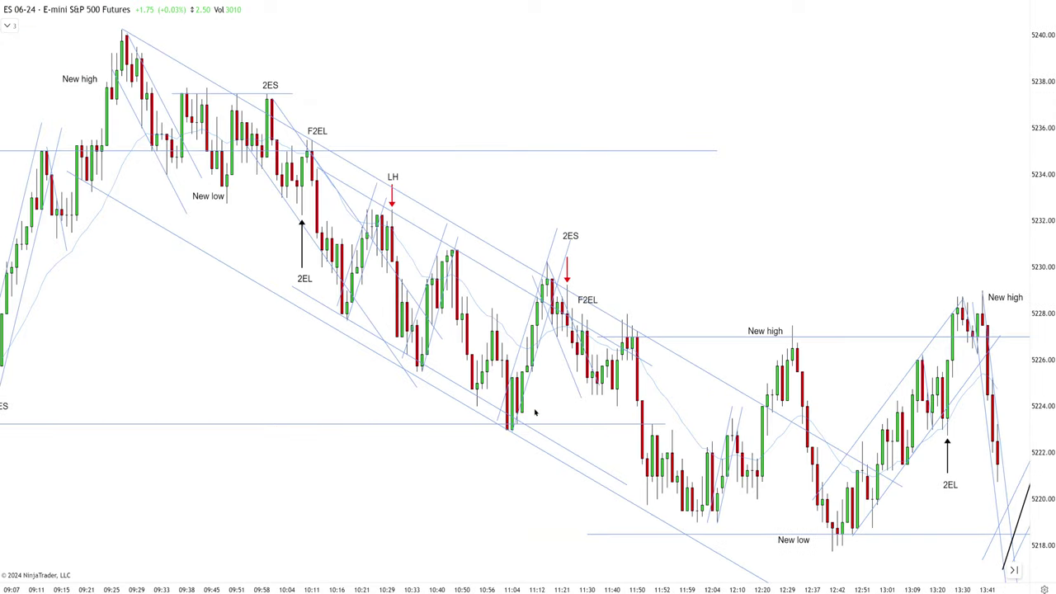
scroll(260, 361, up, 5)
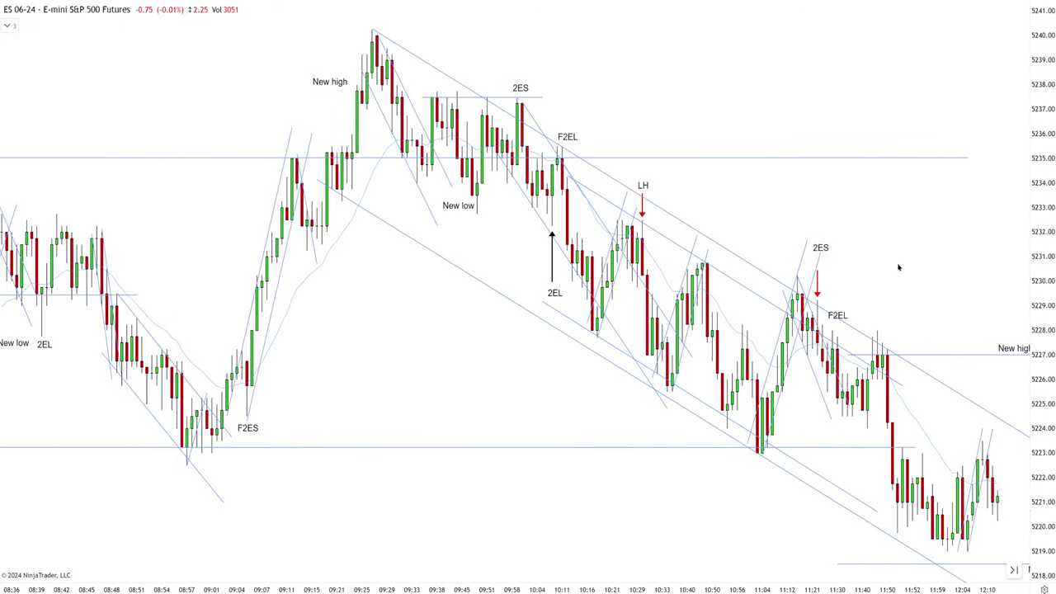
scroll(660, 263, down, 5)
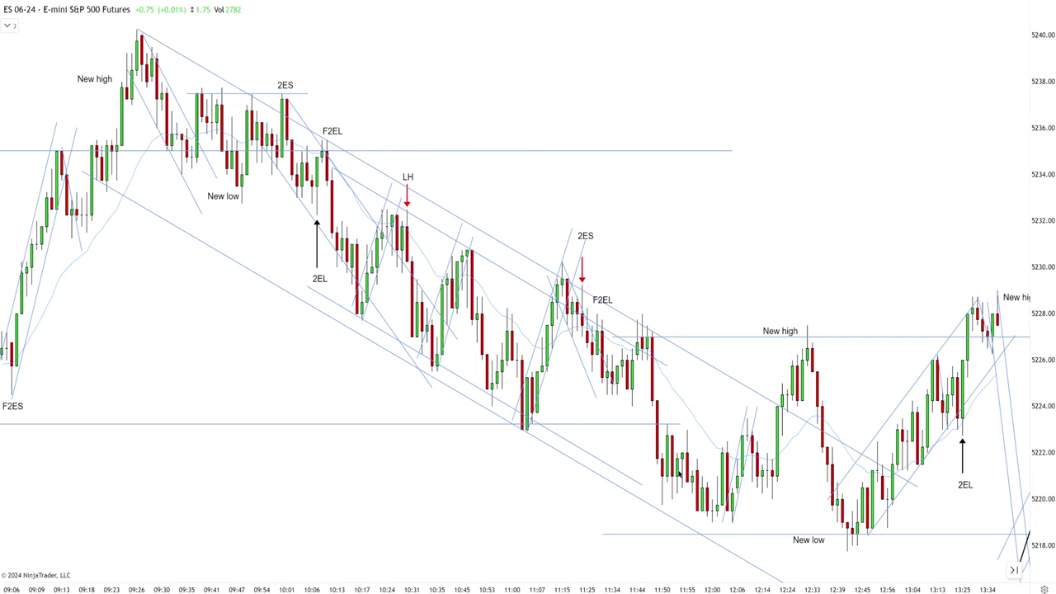
scroll(633, 428, up, 2)
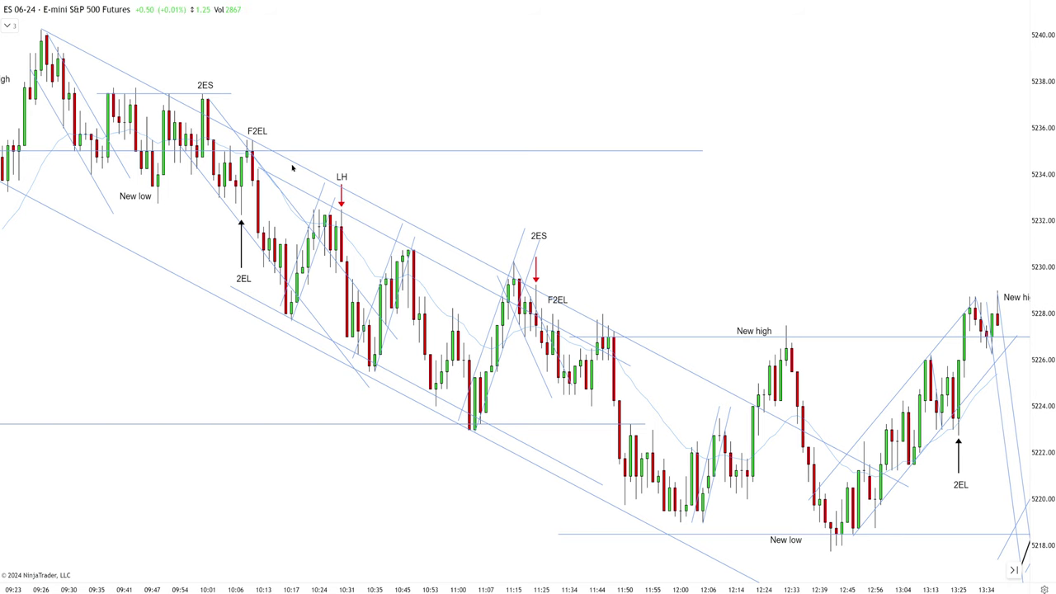
scroll(663, 382, down, 2)
drag(712, 347, 583, 352)
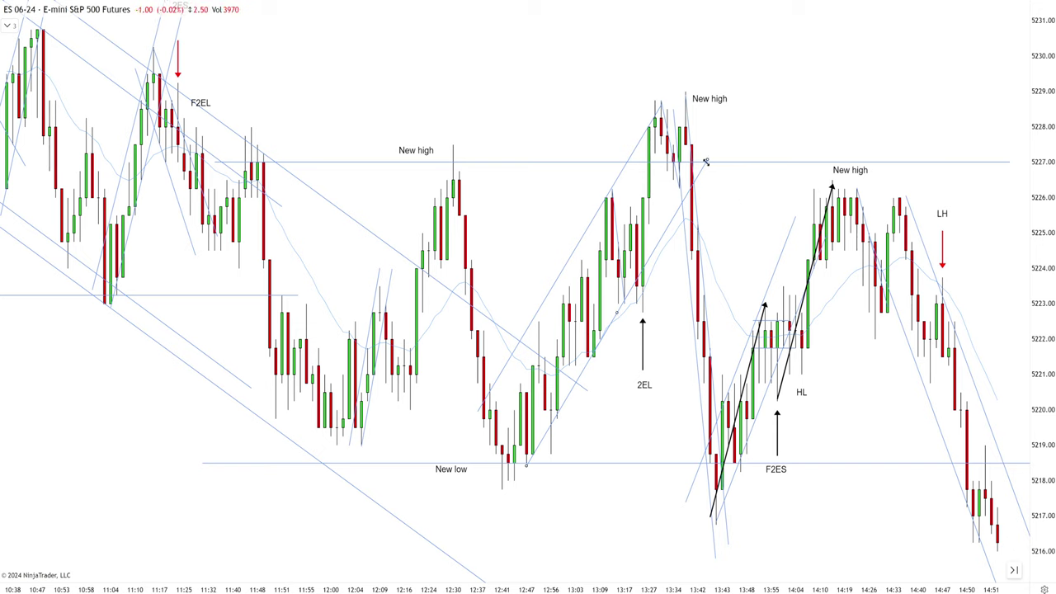
Lengthen the rising trend line's upper end, then zoom out so the chart runs through 15:50
drag(707, 161, 738, 132)
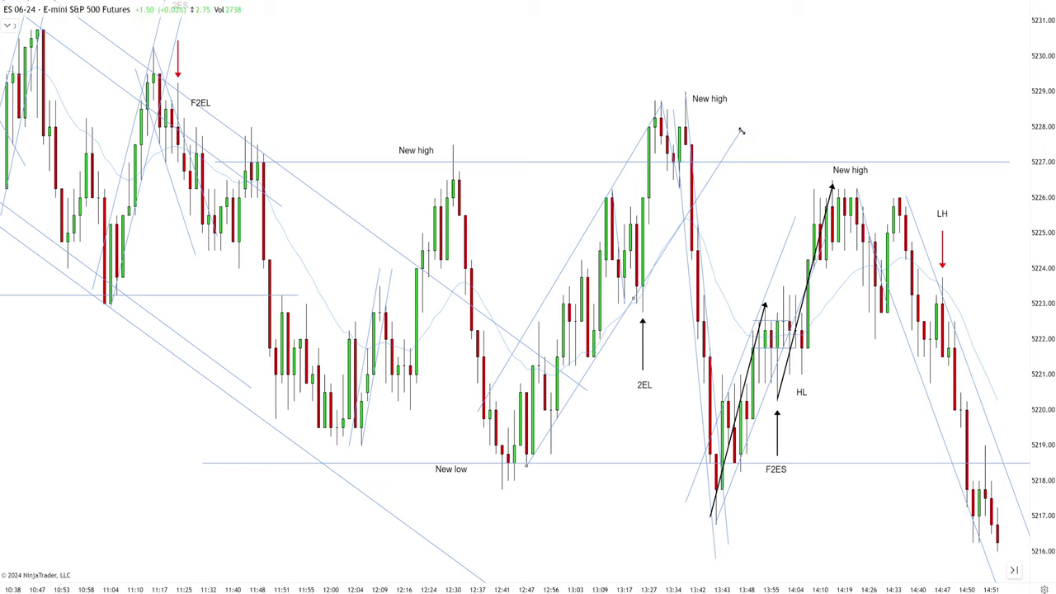
drag(740, 132, 728, 134)
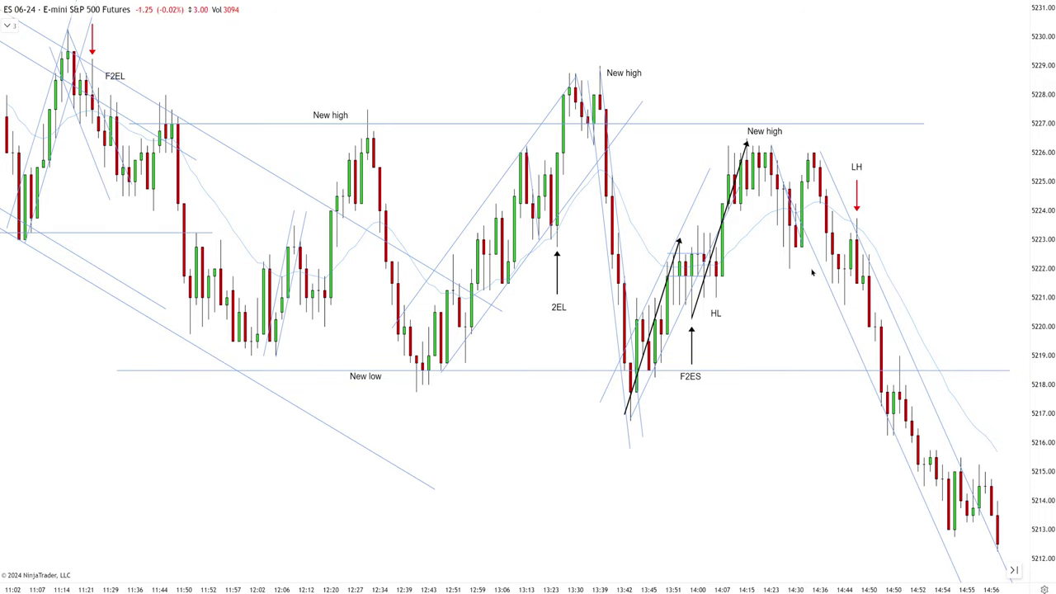
scroll(950, 239, right, 6)
scroll(798, 233, right, 4)
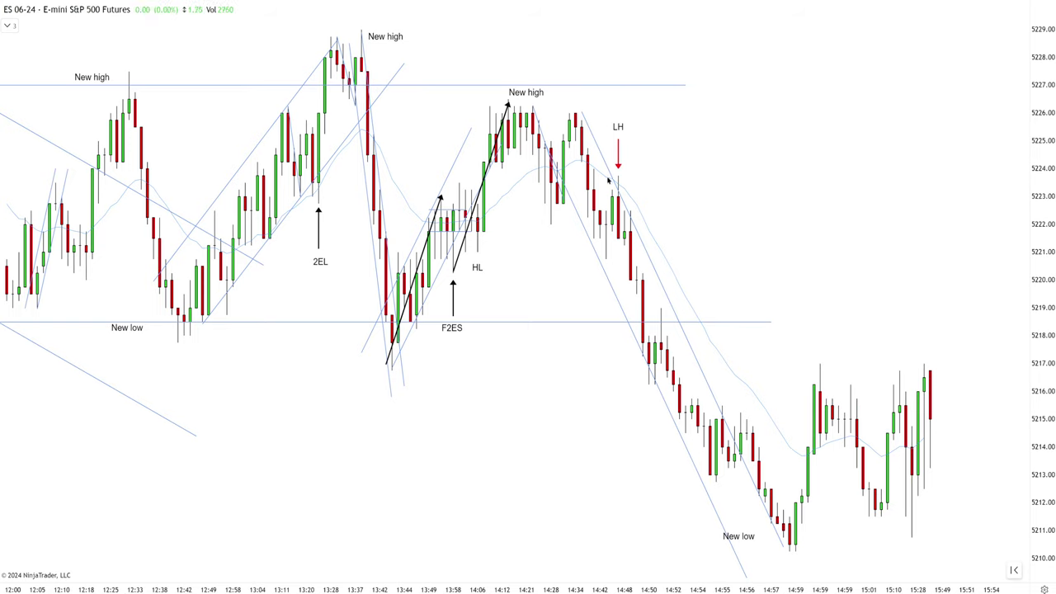
scroll(454, 438, down, 8)
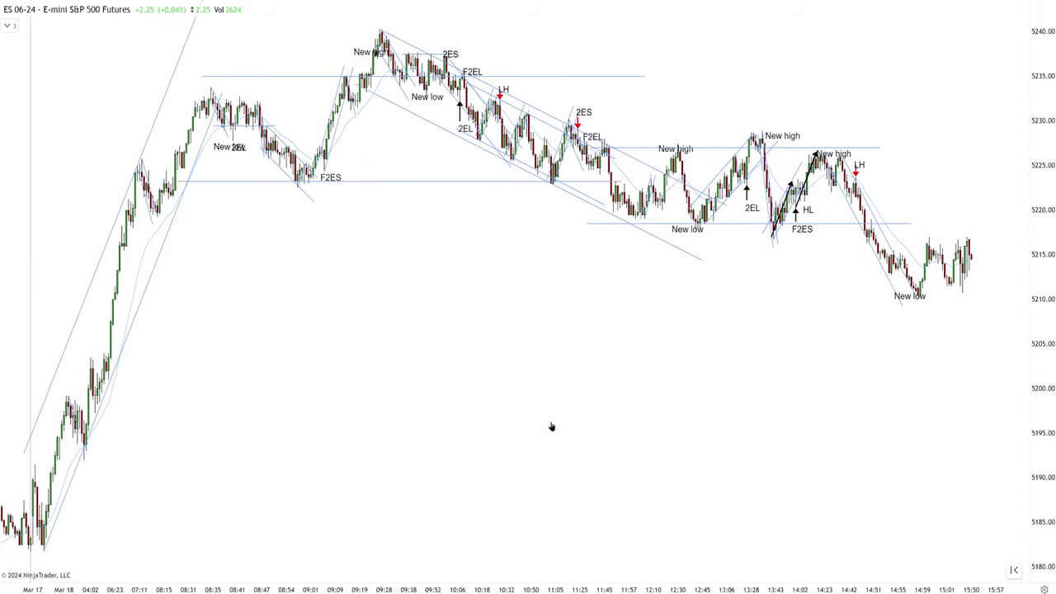
scroll(503, 428, right, 3)
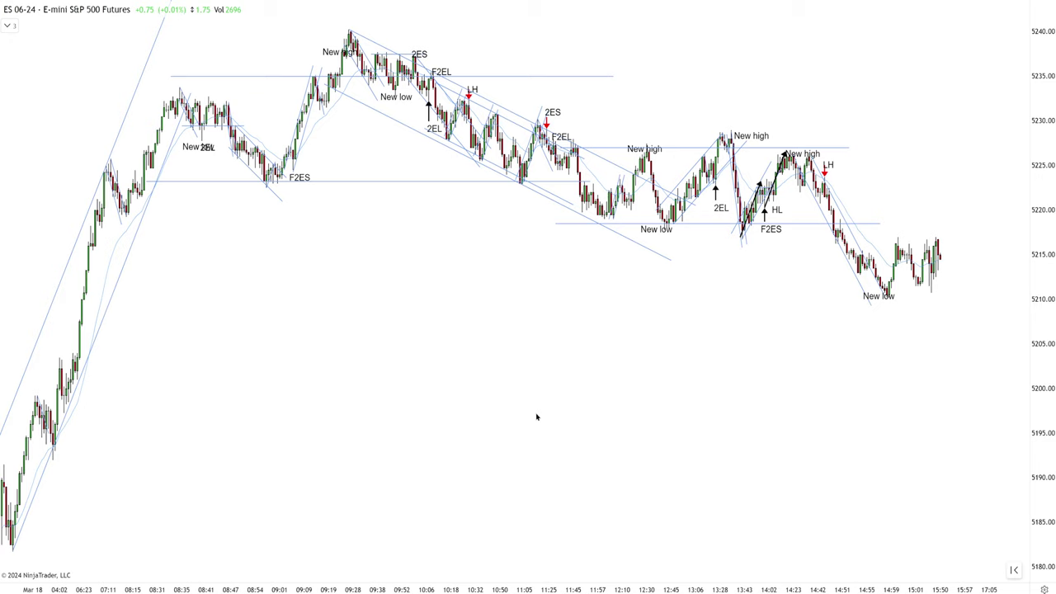